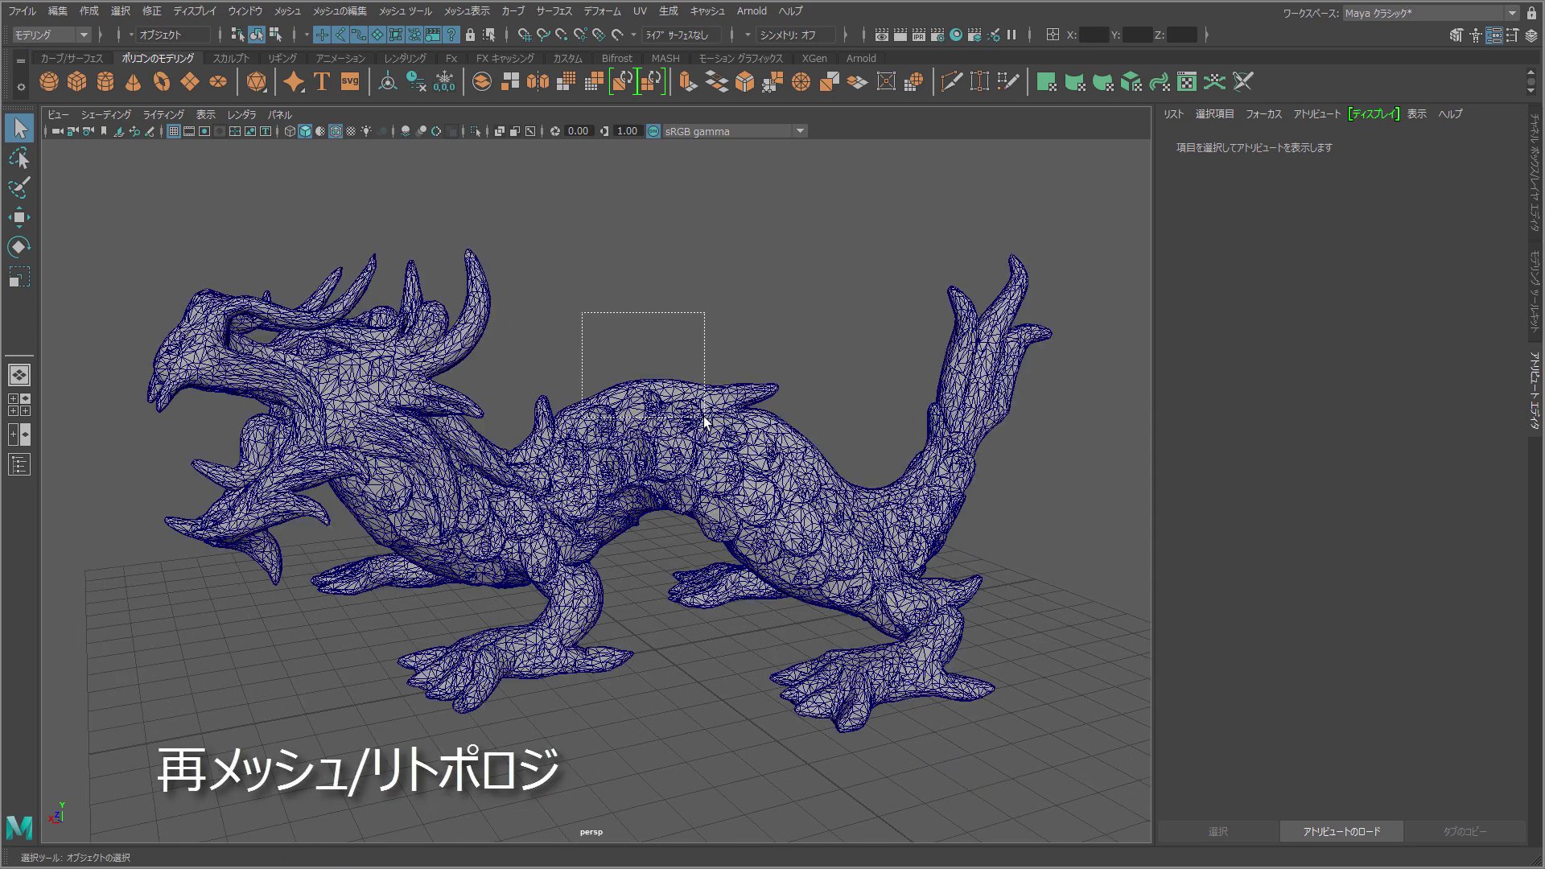
Remesh the whole dragon mesh into denser triangles.
{"action": "left_click_drag", "start_coordinate": [582, 312], "coordinate": [704, 418]}
{"action": "left_click", "coordinate": [288, 11]}
{"action": "left_click", "coordinate": [362, 162]}
Retopologize the remeshed dragon into a clean quad mesh.
{"action": "left_click", "coordinate": [594, 235]}
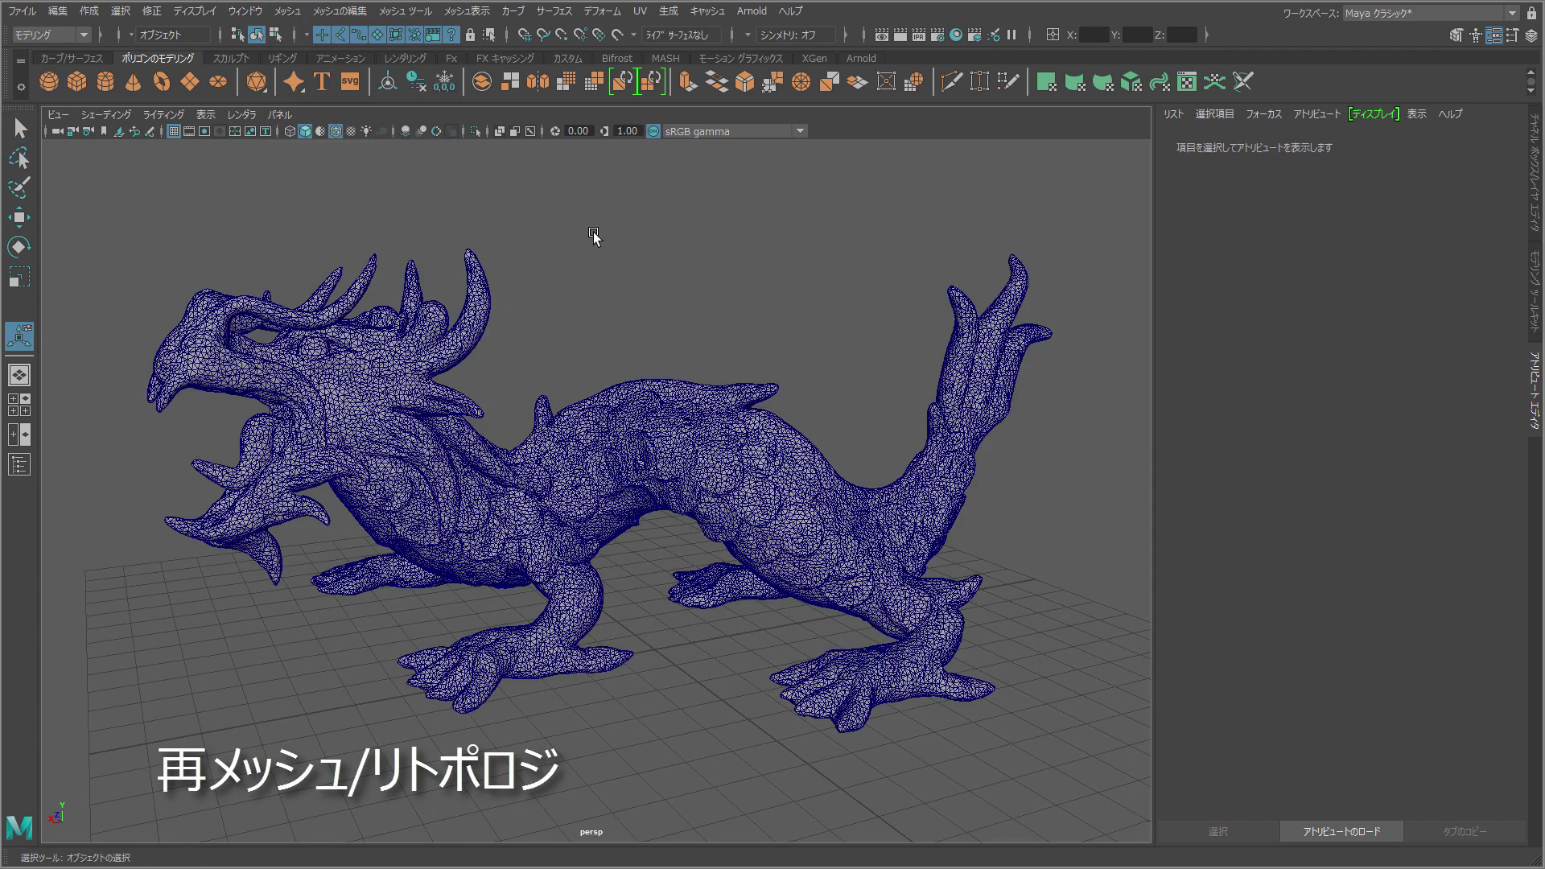
{"action": "left_click_drag", "start_coordinate": [683, 331], "coordinate": [716, 411]}
{"action": "left_click", "coordinate": [386, 183]}
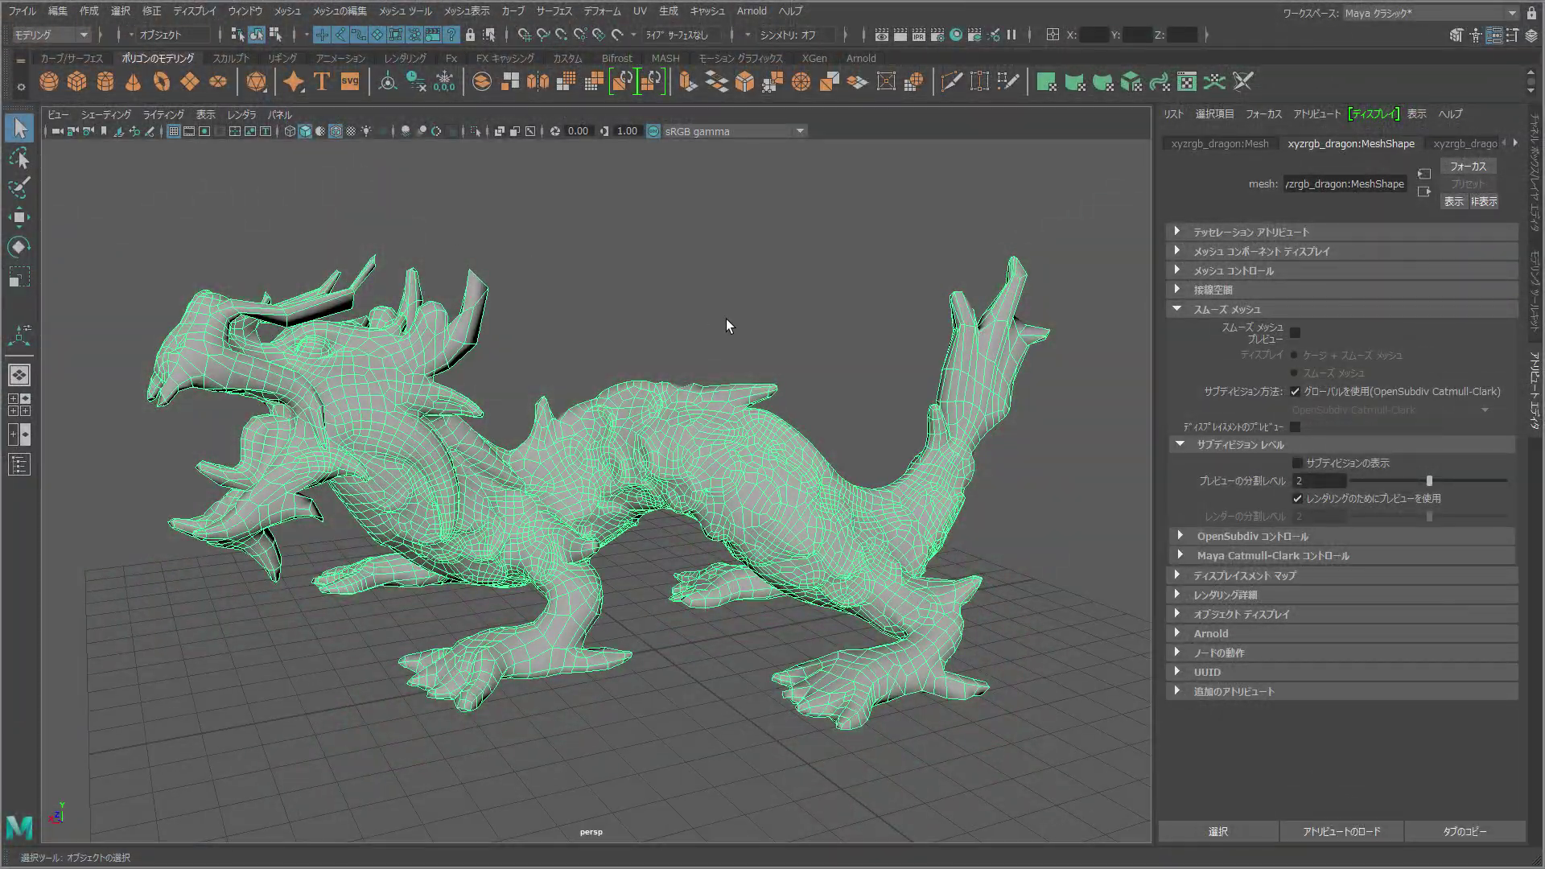
Turn on Smooth Mesh Preview for the retopologized dragon.
{"action": "left_click", "coordinate": [726, 318]}
{"action": "left_click_drag", "start_coordinate": [673, 368], "coordinate": [724, 338], "text": "alt"}
{"action": "left_click", "coordinate": [760, 378]}
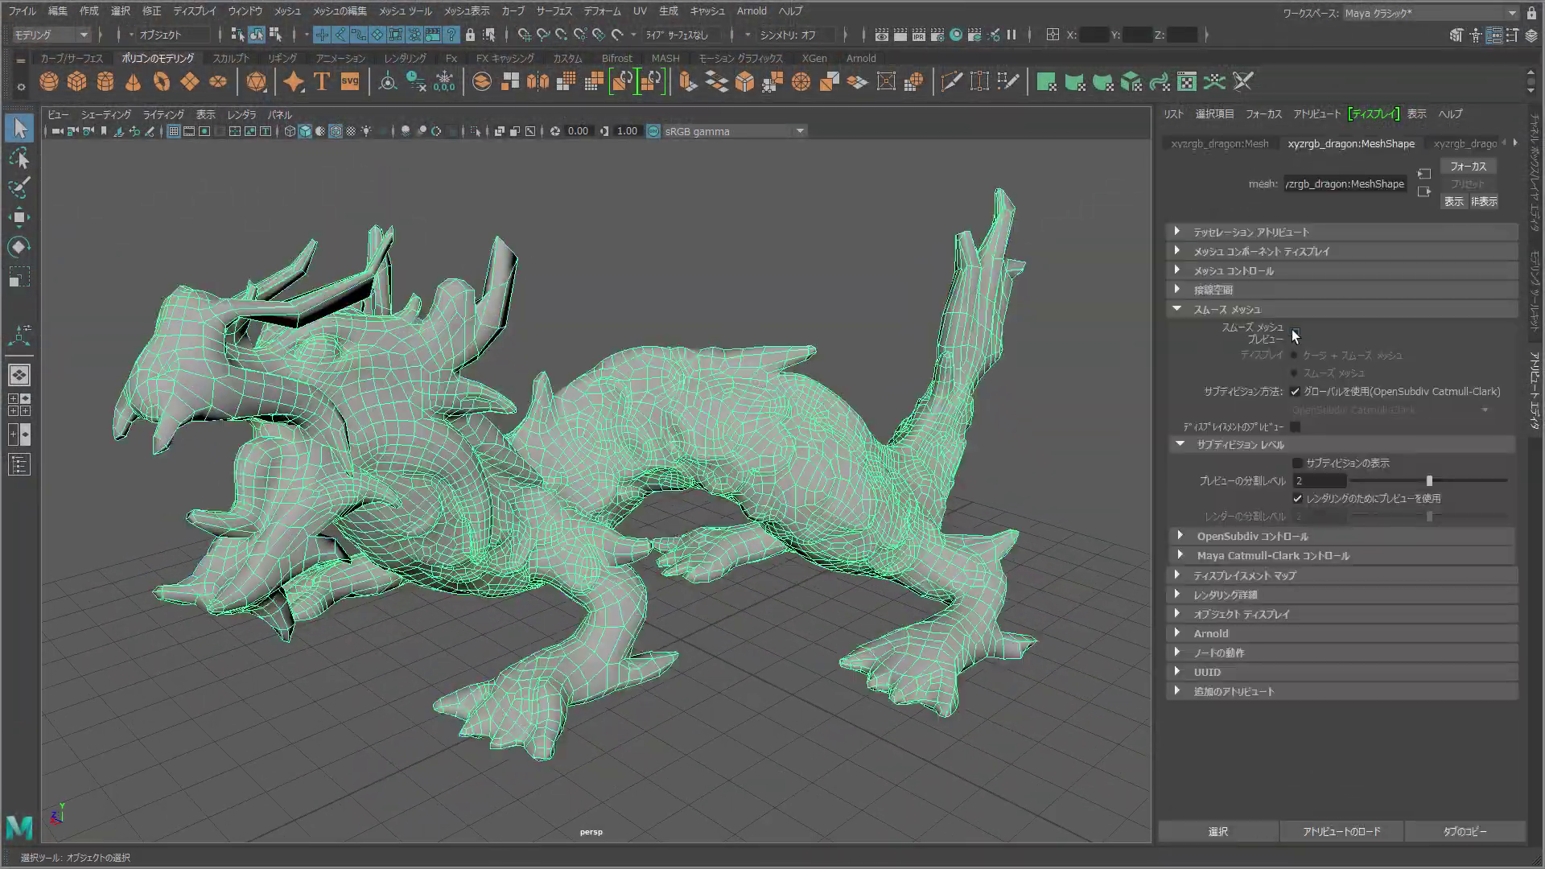
{"action": "left_click", "coordinate": [798, 303]}
{"action": "left_click_drag", "start_coordinate": [797, 302], "coordinate": [843, 338], "text": "alt"}
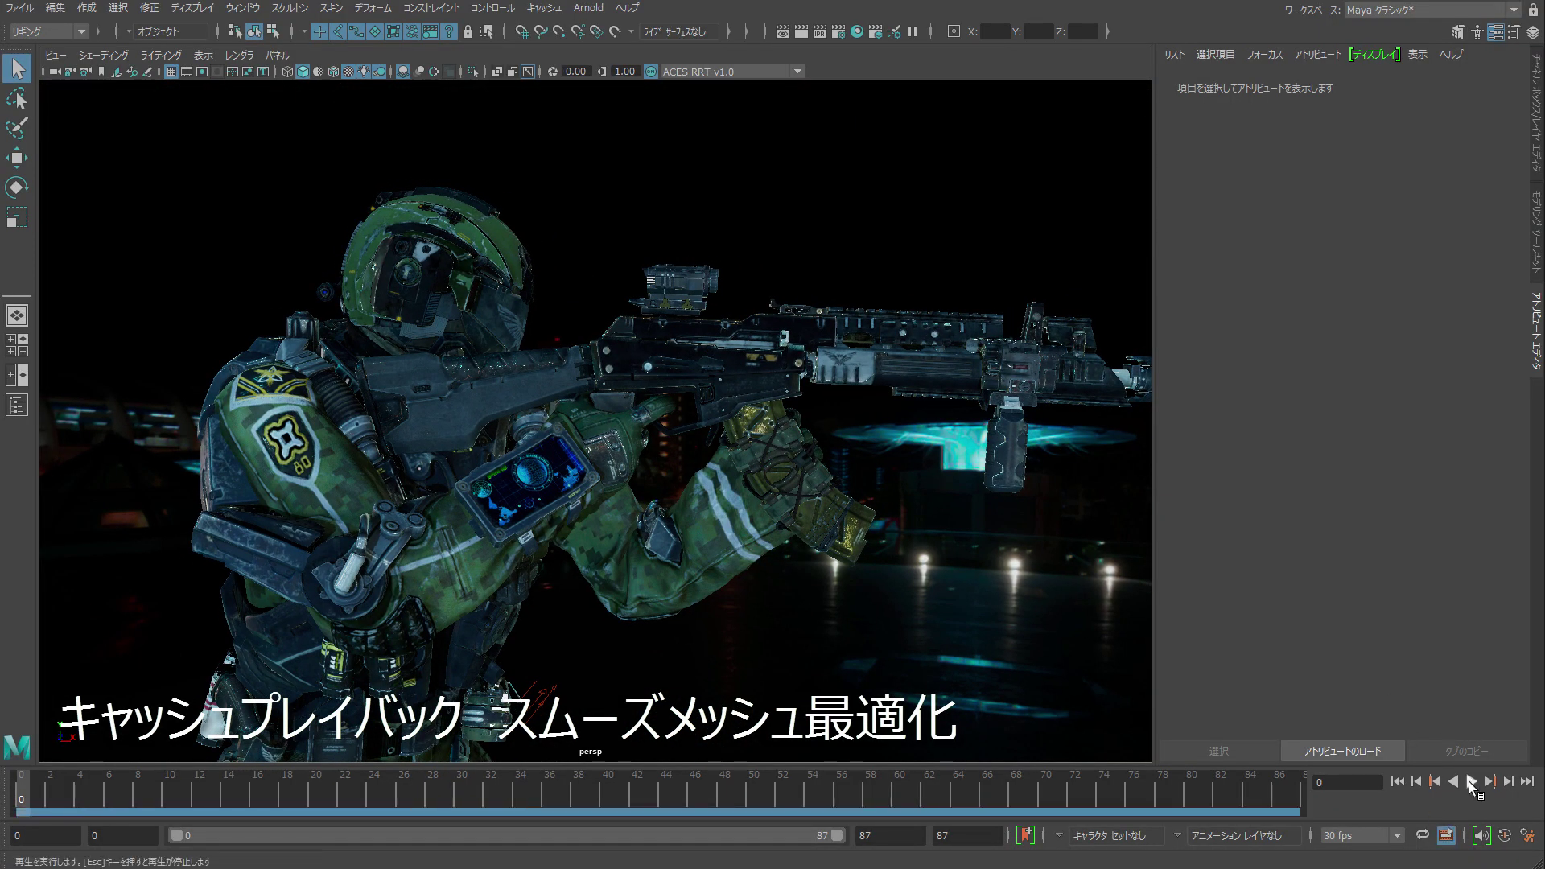
Play the soldier animation, enable Smooth Mesh Preview on the helmet, then resume playback.
{"action": "left_click", "coordinate": [1472, 782]}
{"action": "mouse_move", "coordinate": [845, 564]}
{"action": "left_mouse_down", "text": "alt"}
{"action": "mouse_move", "coordinate": [860, 571]}
{"action": "mouse_move", "coordinate": [805, 555]}
{"action": "left_mouse_up", "text": "alt"}
{"action": "left_click", "coordinate": [451, 346]}
{"action": "mouse_move", "coordinate": [451, 346]}
{"action": "right_mouse_down", "text": "alt"}
{"action": "mouse_move", "coordinate": [820, 528]}
{"action": "mouse_move", "coordinate": [837, 515]}
{"action": "right_mouse_up", "text": "alt"}
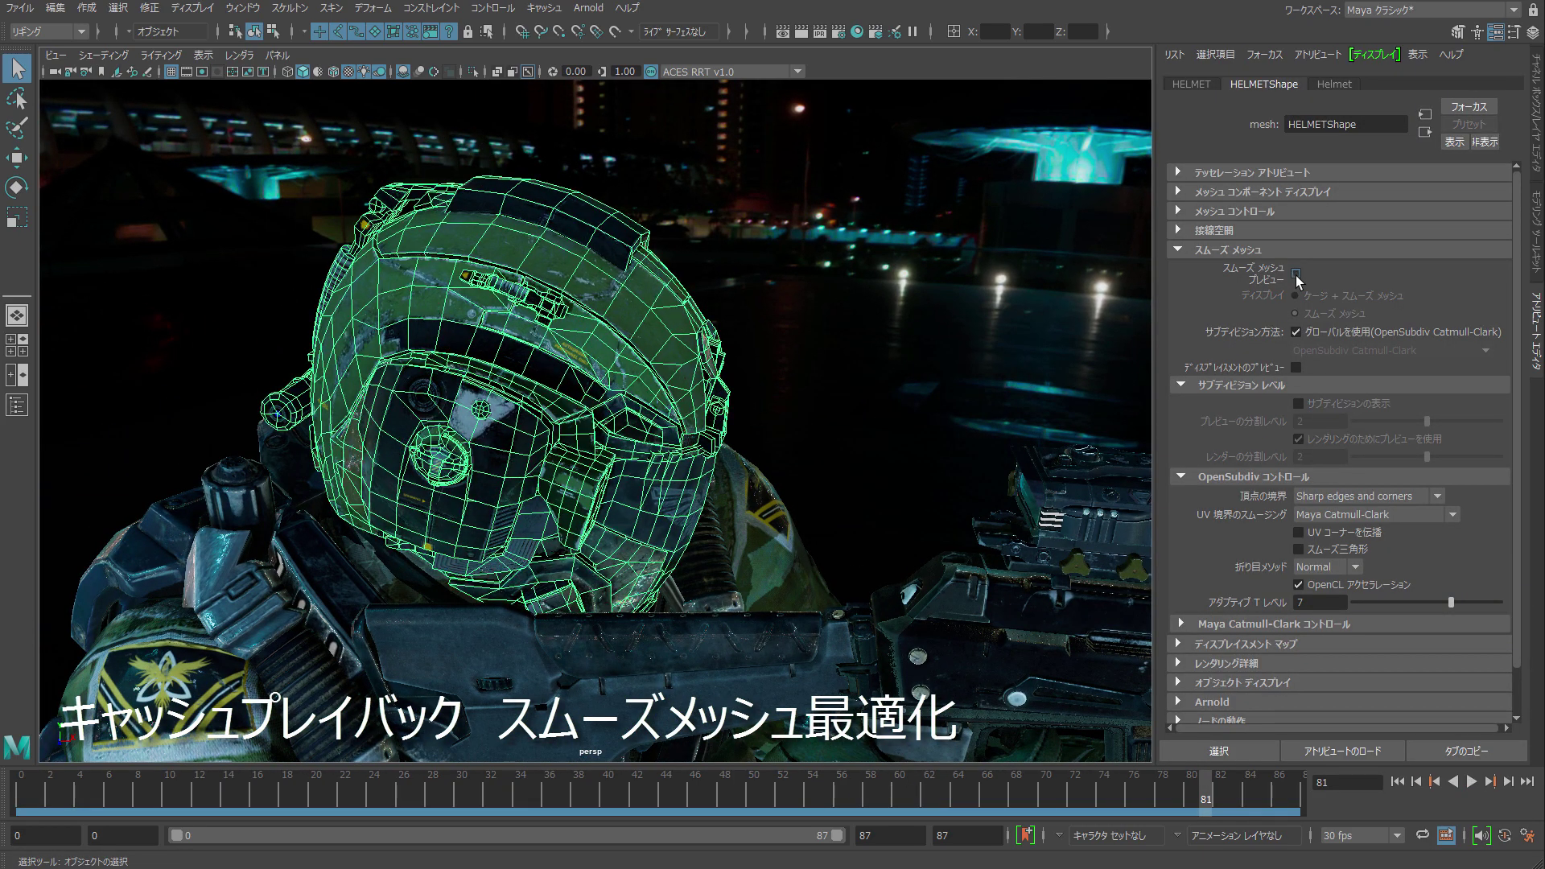
{"action": "left_click", "coordinate": [1296, 273]}
{"action": "left_click", "coordinate": [890, 563]}
{"action": "key", "text": "alt+v"}
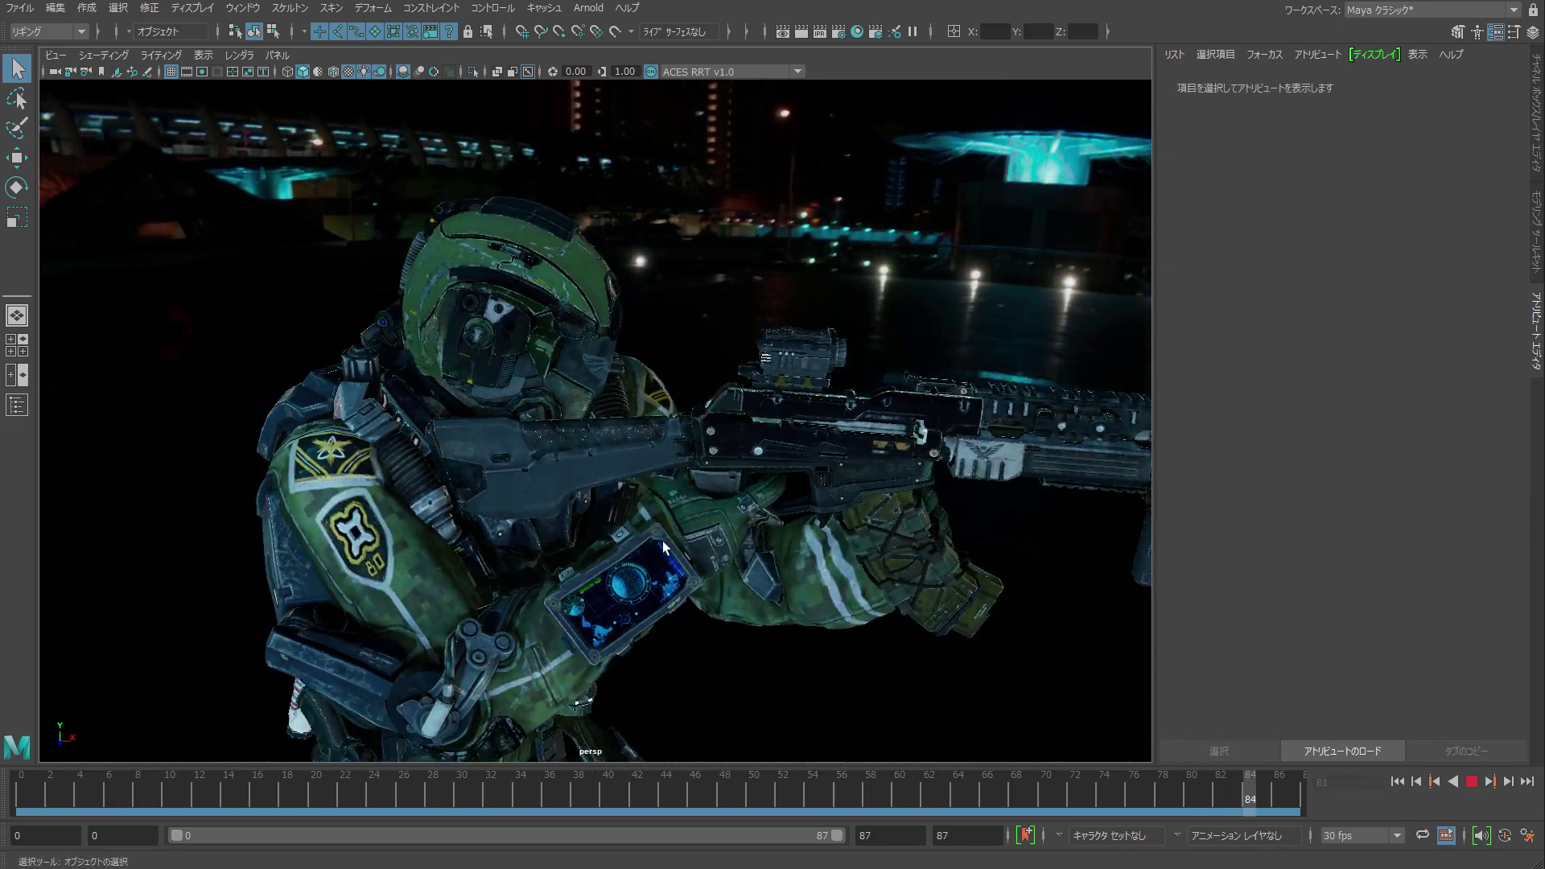
{"action": "left_click_drag", "start_coordinate": [891, 564], "coordinate": [726, 536], "text": "alt"}
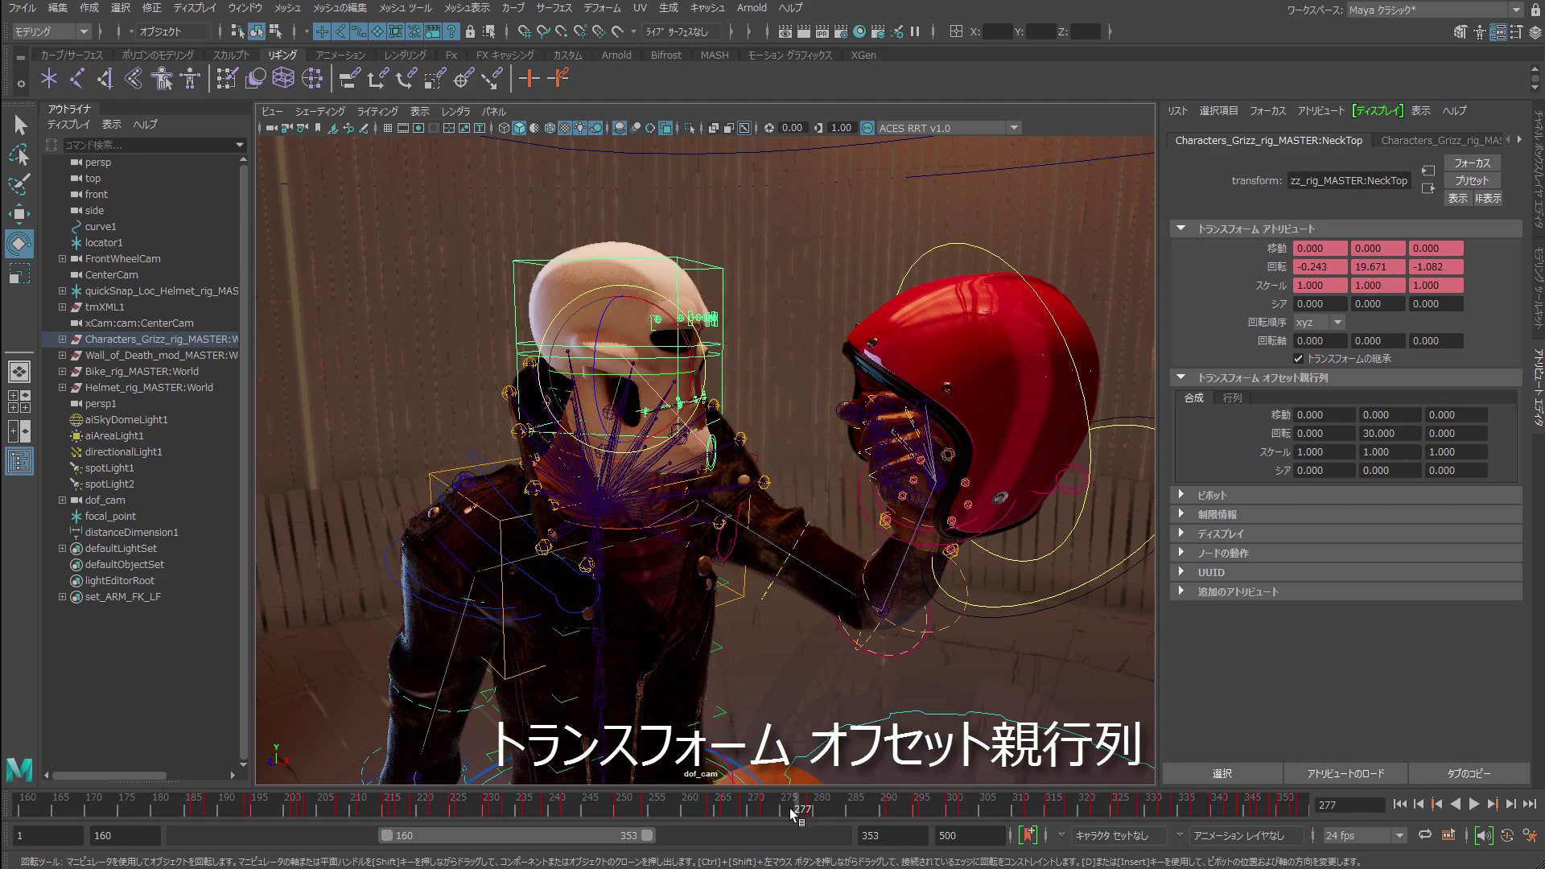
Play the skeleton rider animation in the dof_cam view with Alt+V.
{"action": "key", "text": "alt+v"}
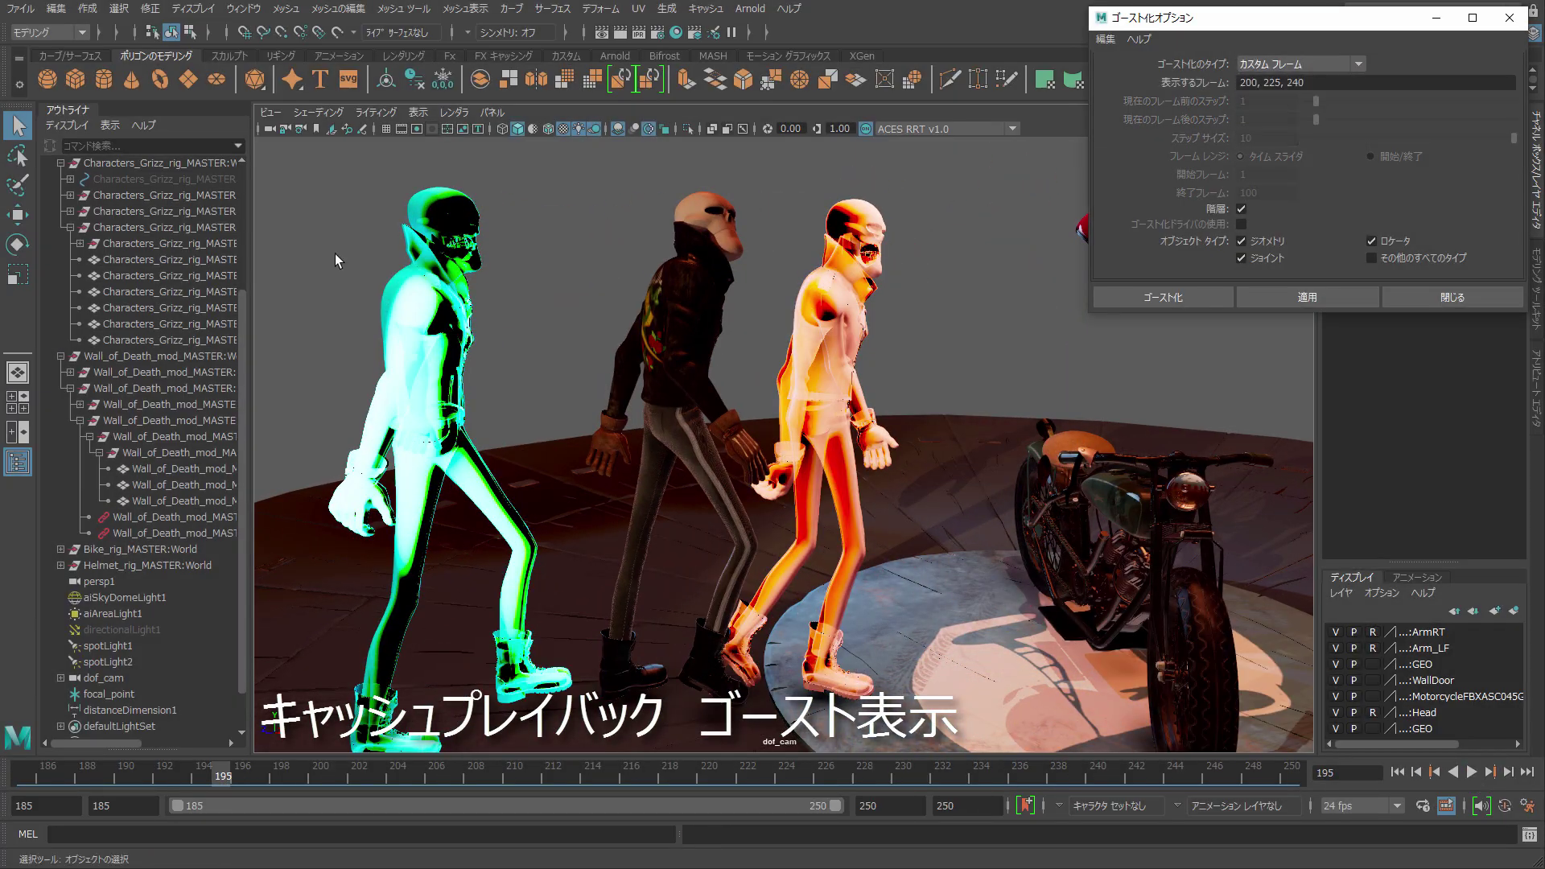
Play the ghosted animation, toggling meshes, image plane, wireframe and x-ray display.
{"action": "left_click", "coordinate": [1282, 293]}
{"action": "key", "text": "alt+v"}
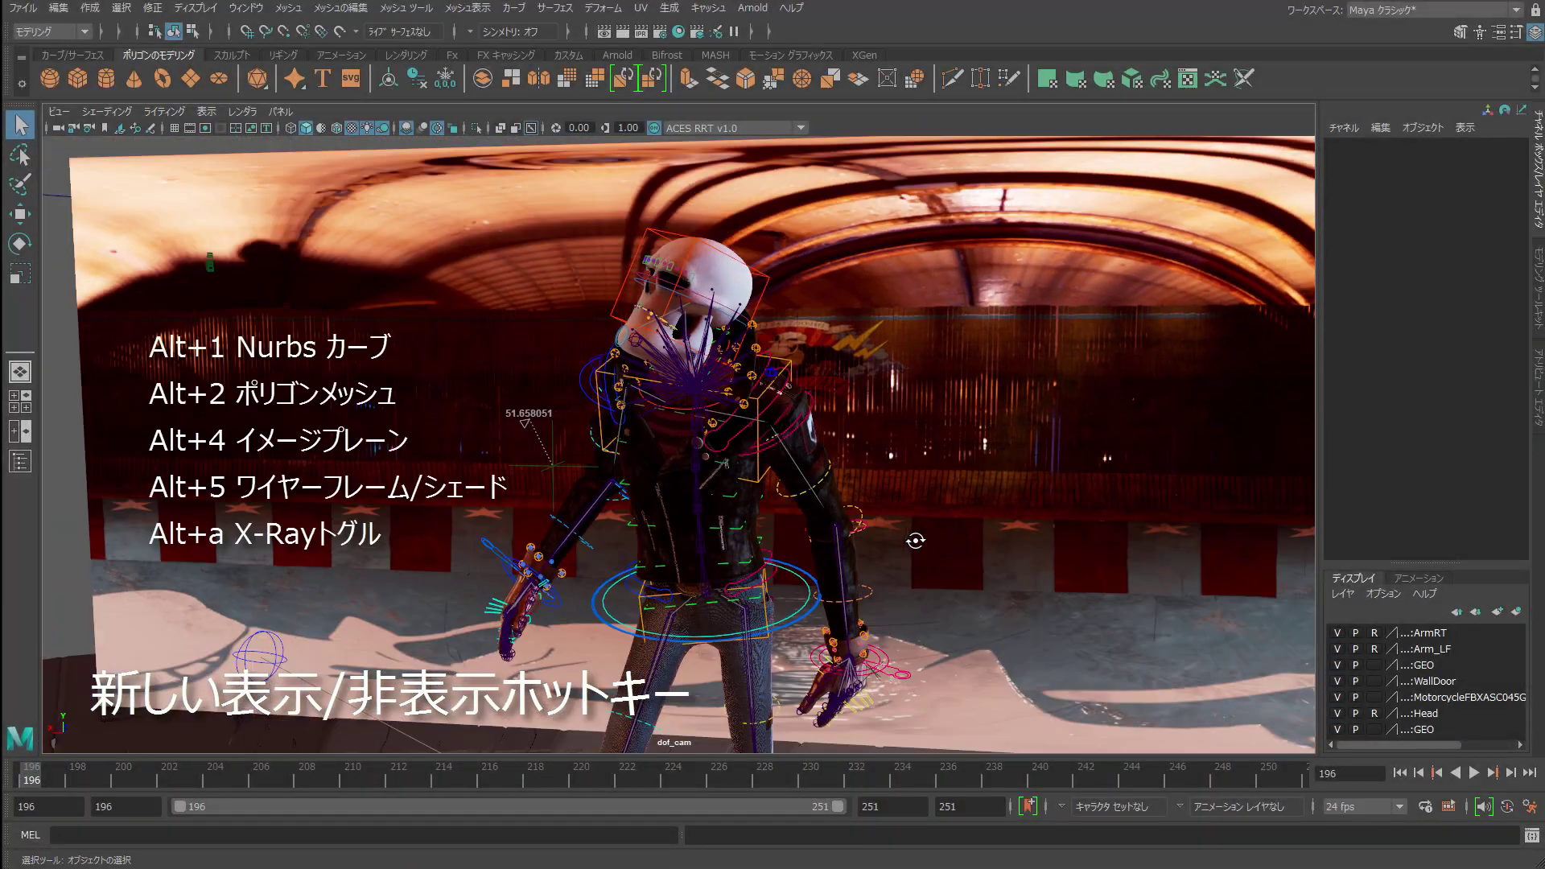
{"action": "key", "text": "alt+2"}
{"action": "key", "text": "alt+2"}
{"action": "key", "text": "alt+4"}
{"action": "key", "text": "alt+4"}
{"action": "key", "text": "alt+5"}
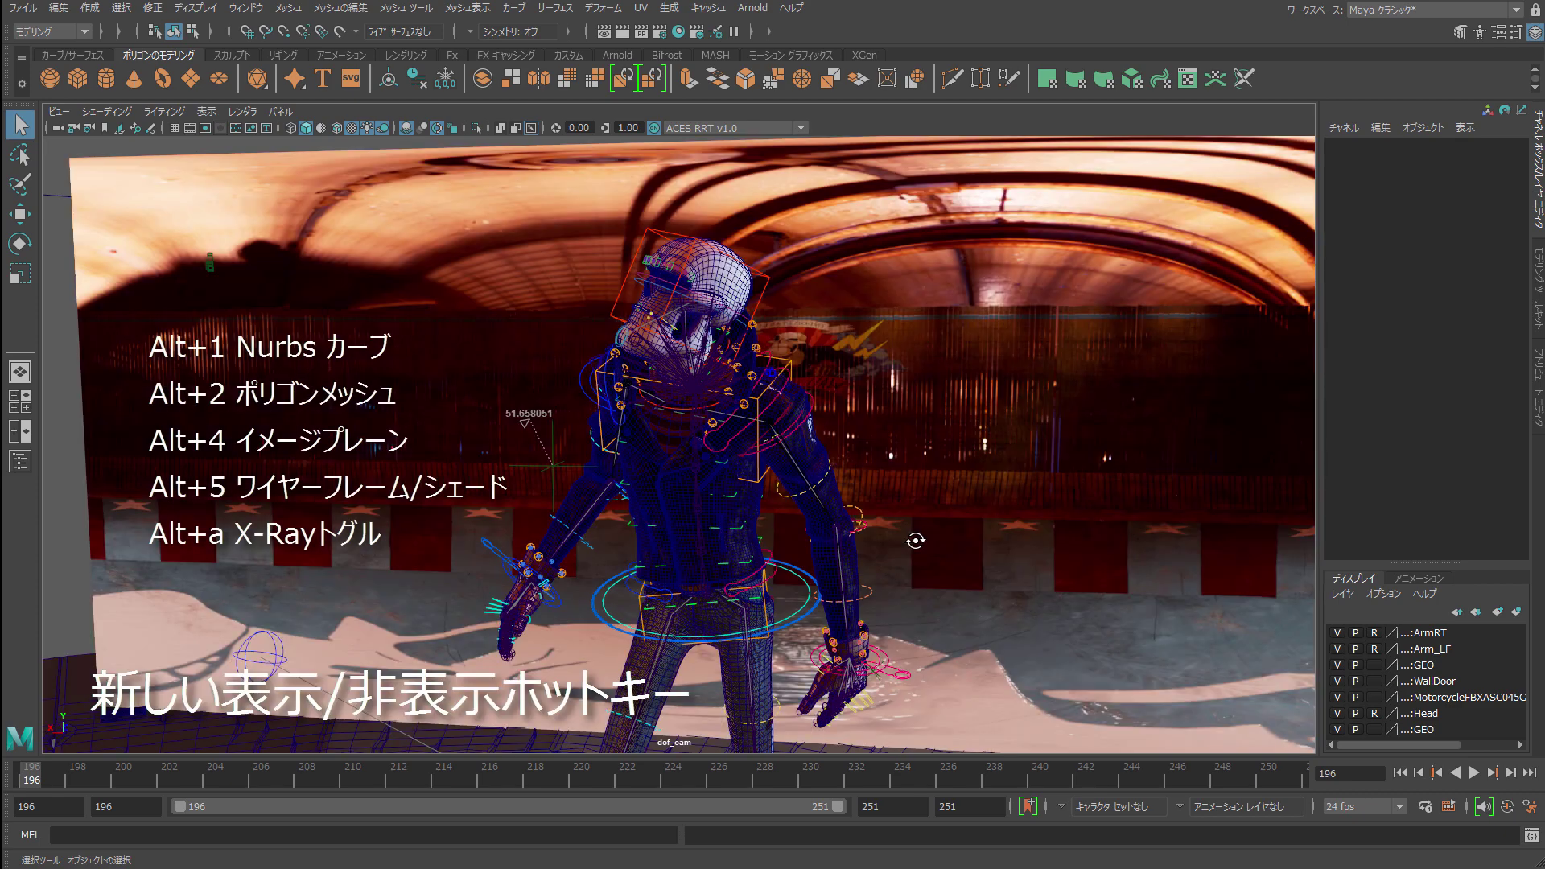
{"action": "key", "text": "alt+a"}
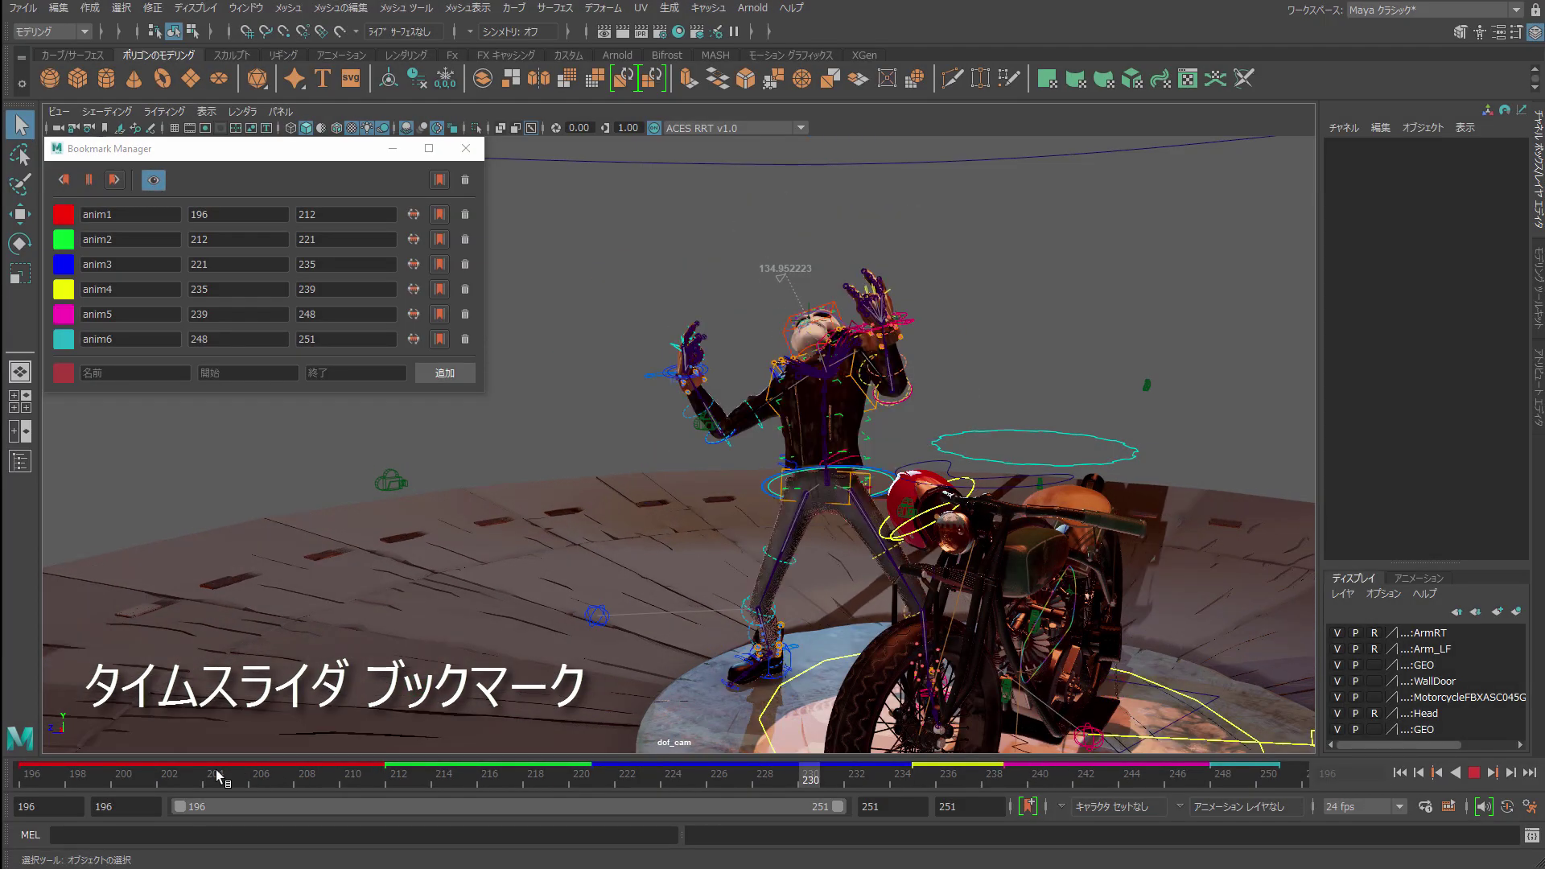
Play the anim3 and anim6 bookmark ranges, then expand to cover all bookmarks.
{"action": "left_click", "coordinate": [439, 239]}
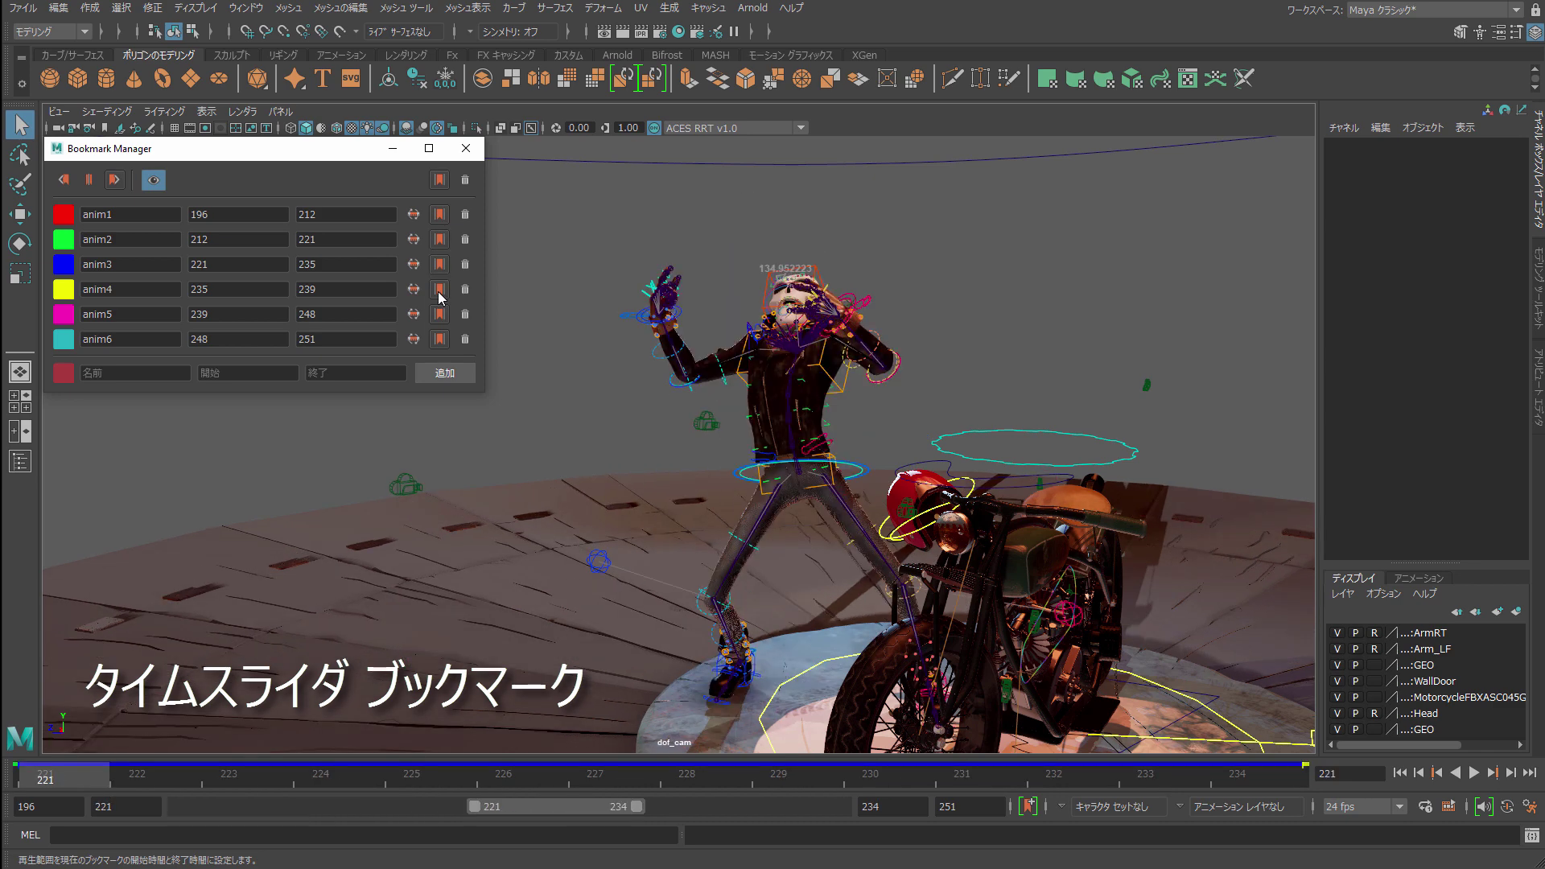
{"action": "left_click", "coordinate": [438, 339]}
{"action": "left_click", "coordinate": [439, 184]}
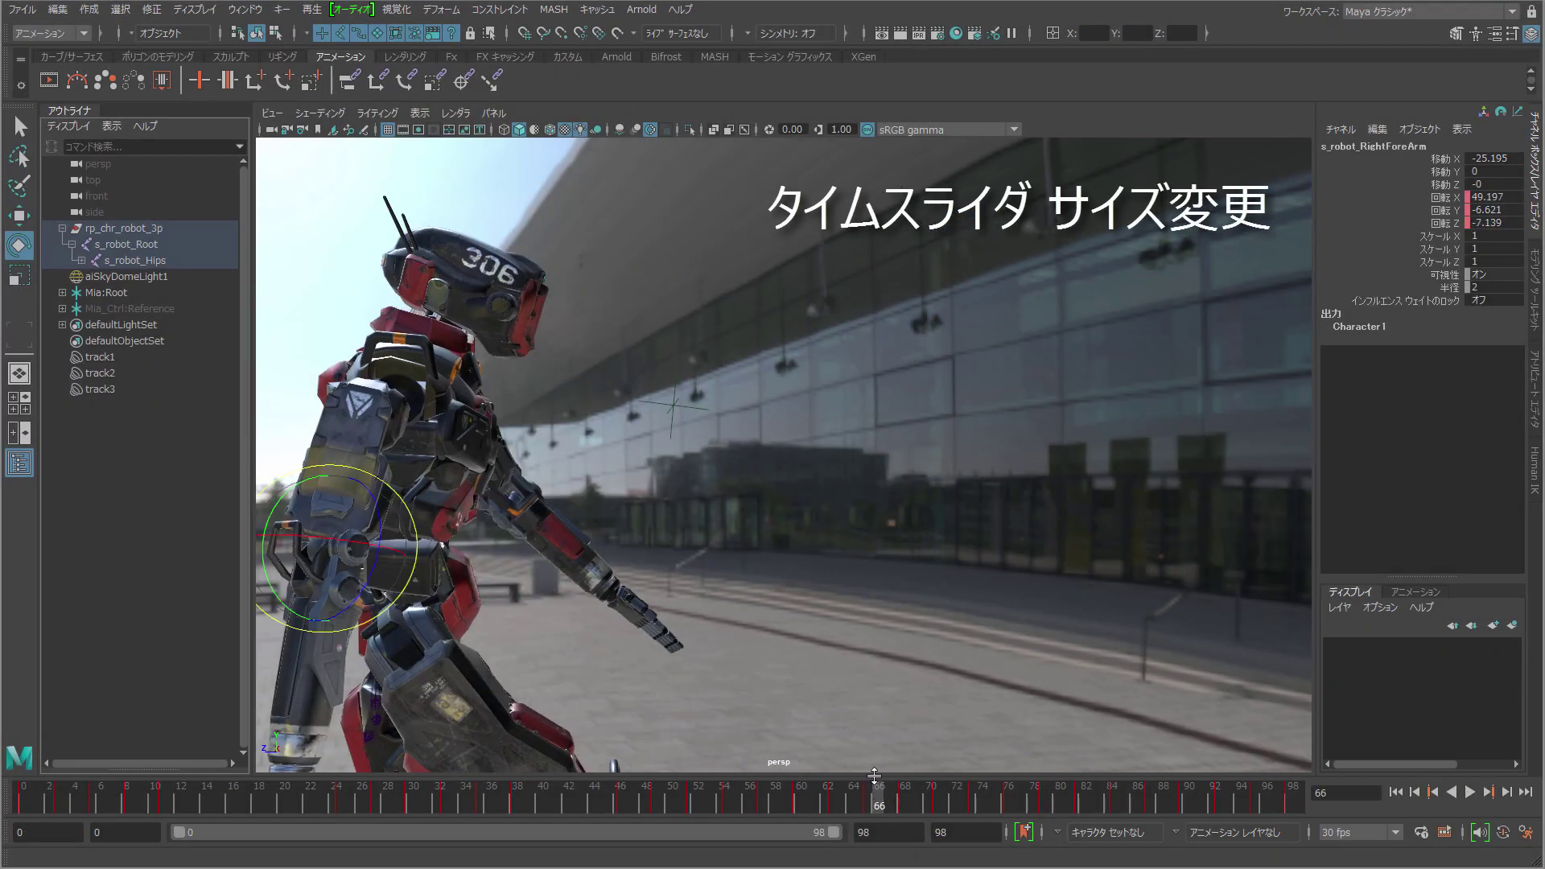
Enlarge the time slider, show track3 then track2 waveforms, and scrub with audio.
{"action": "left_click_drag", "start_coordinate": [874, 775], "coordinate": [881, 601]}
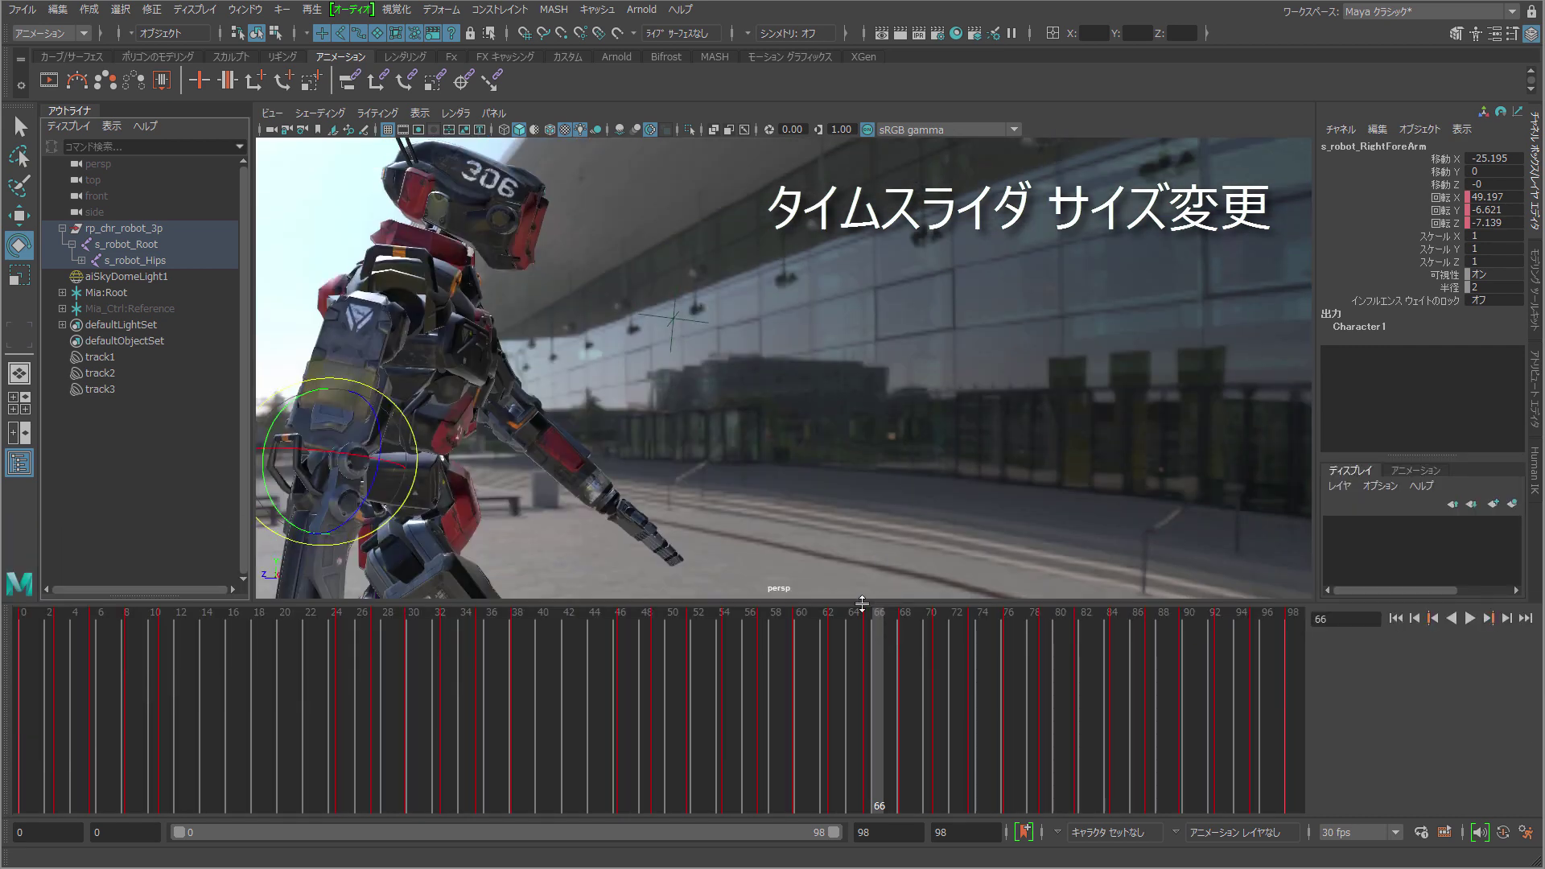
{"action": "left_click", "coordinate": [352, 9]}
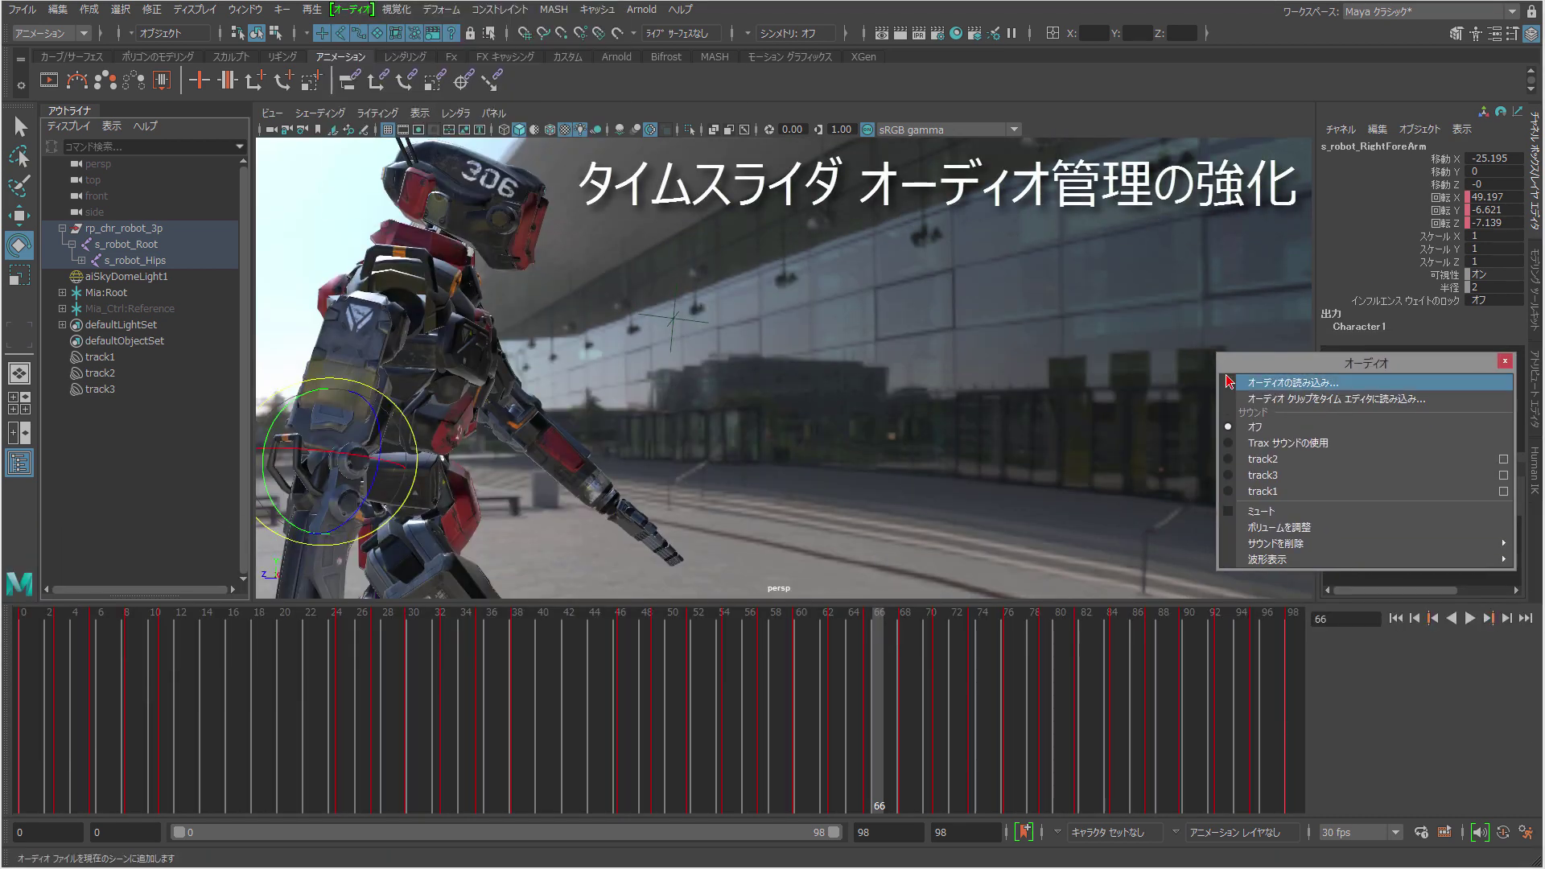
{"action": "left_click", "coordinate": [1263, 459]}
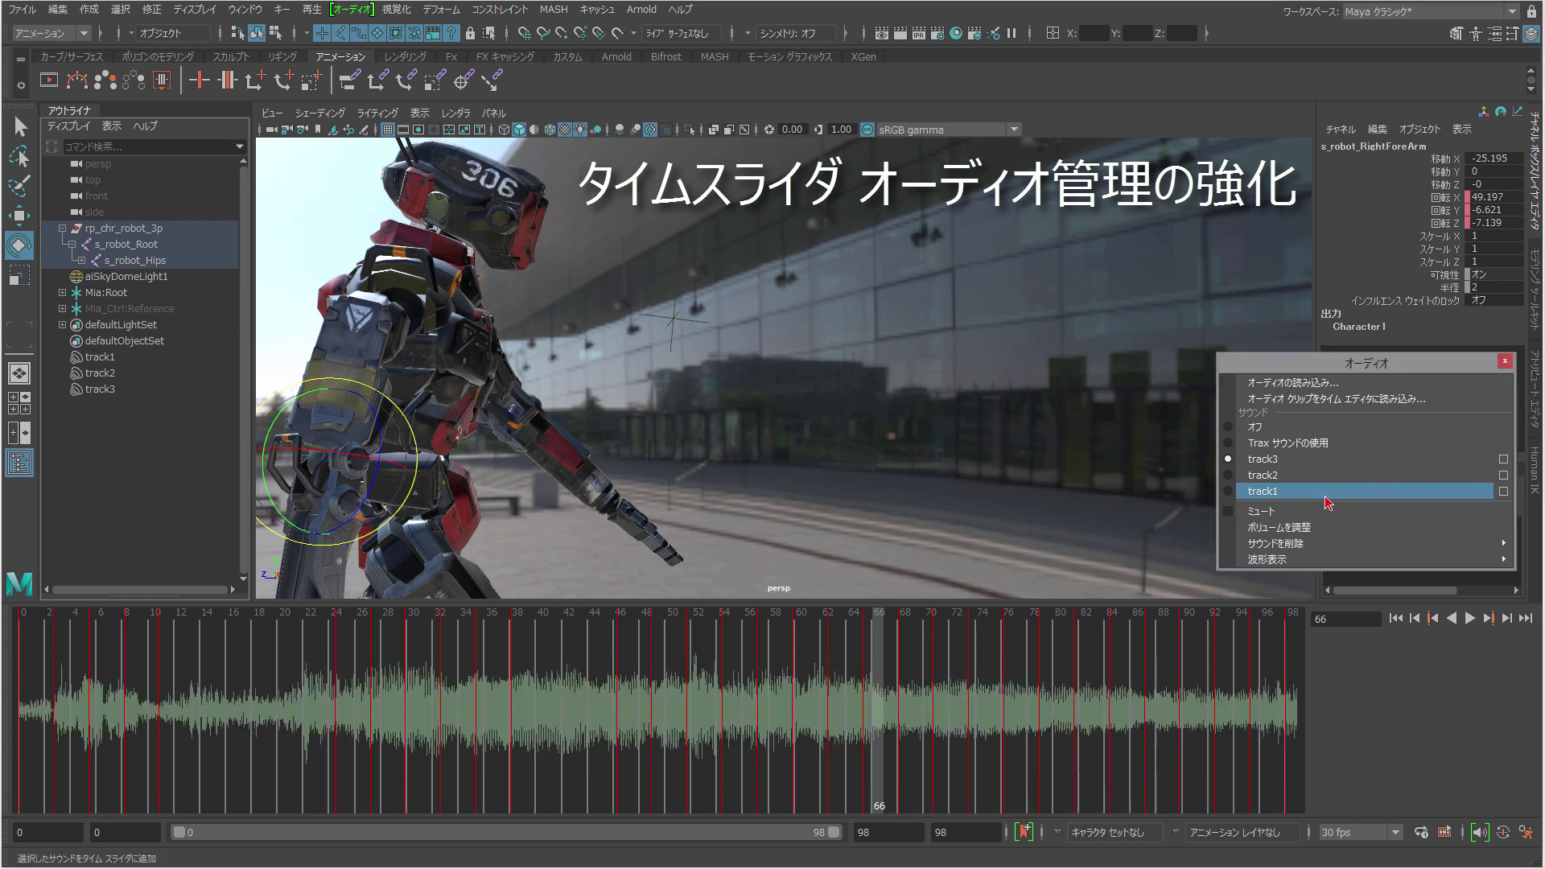
{"action": "left_click", "coordinate": [1263, 475]}
{"action": "left_click", "coordinate": [1133, 560]}
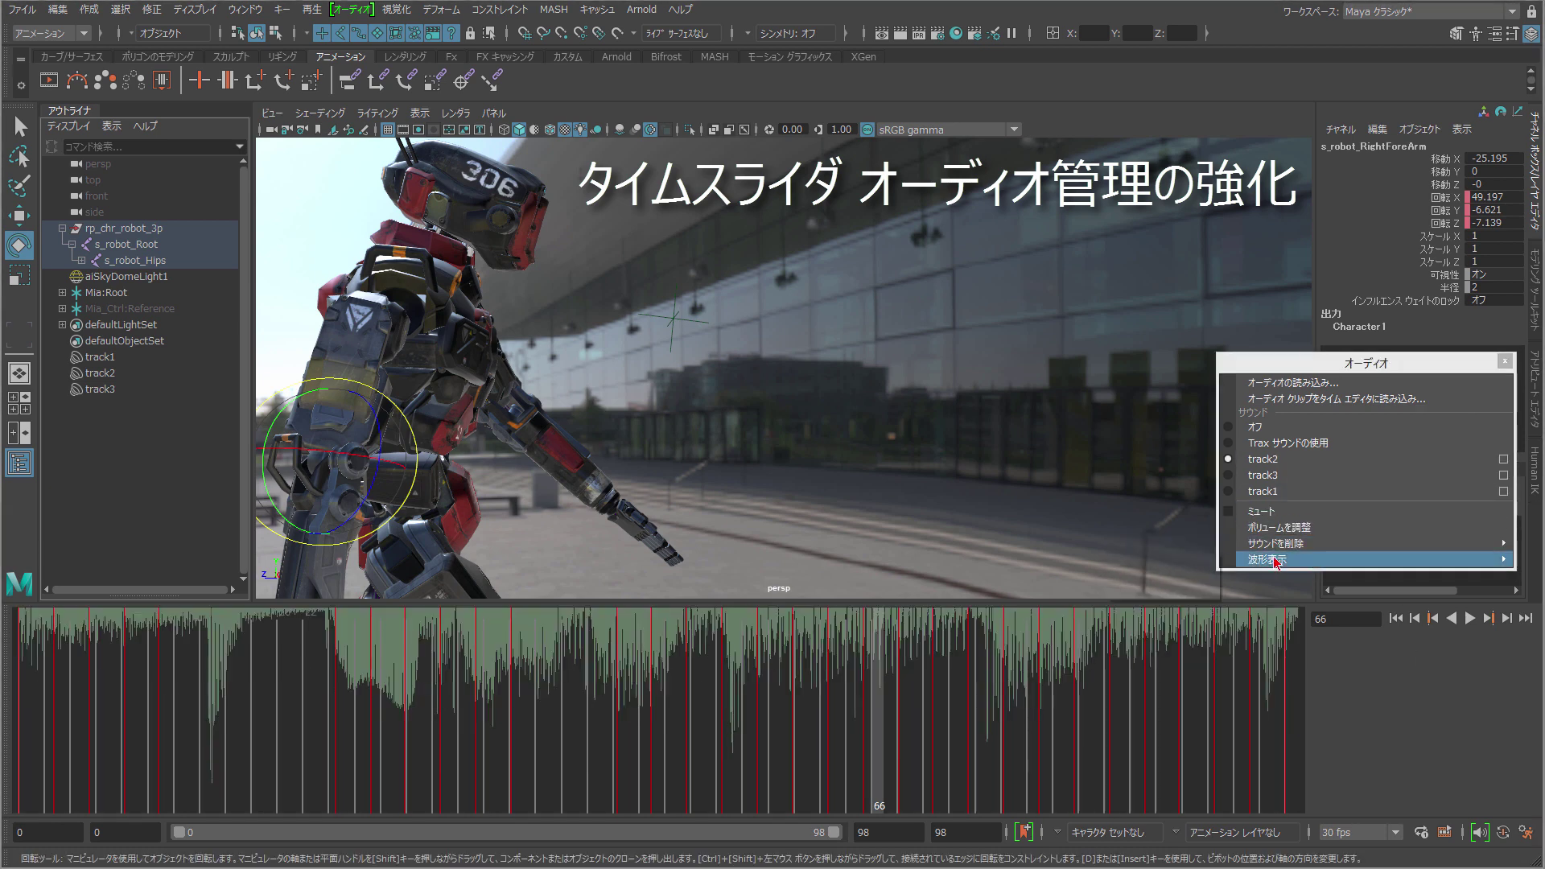
{"action": "left_click", "coordinate": [1188, 576]}
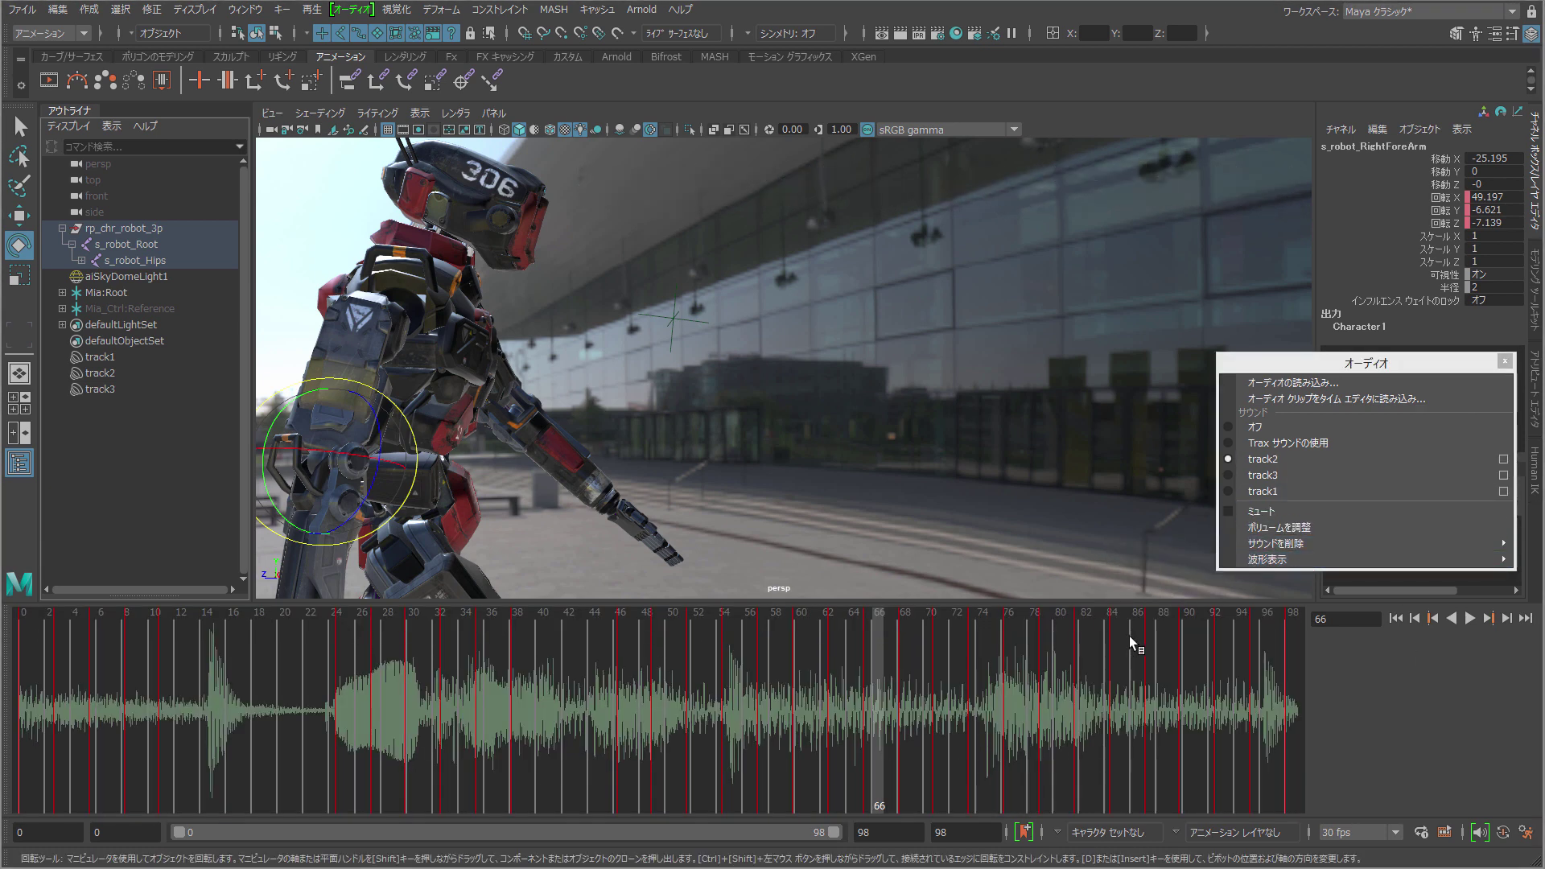
{"action": "left_click_drag", "start_coordinate": [990, 652], "coordinate": [1250, 660]}
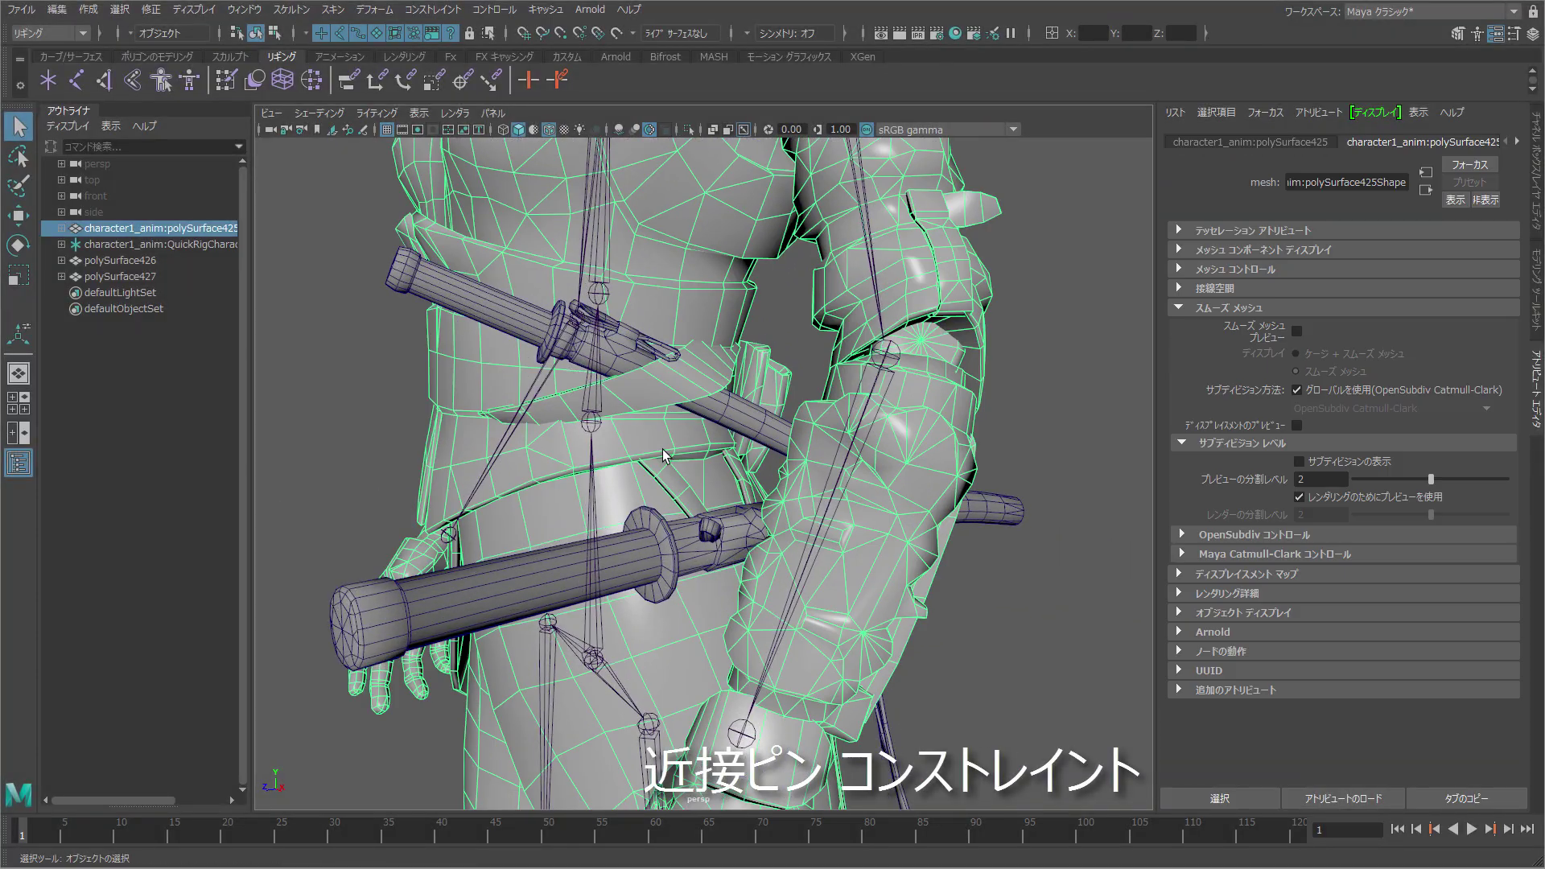
Rivet the sword to the belt faces, then rotate the spine joint to test it.
{"action": "left_click", "coordinate": [435, 9]}
{"action": "left_click", "coordinate": [483, 276]}
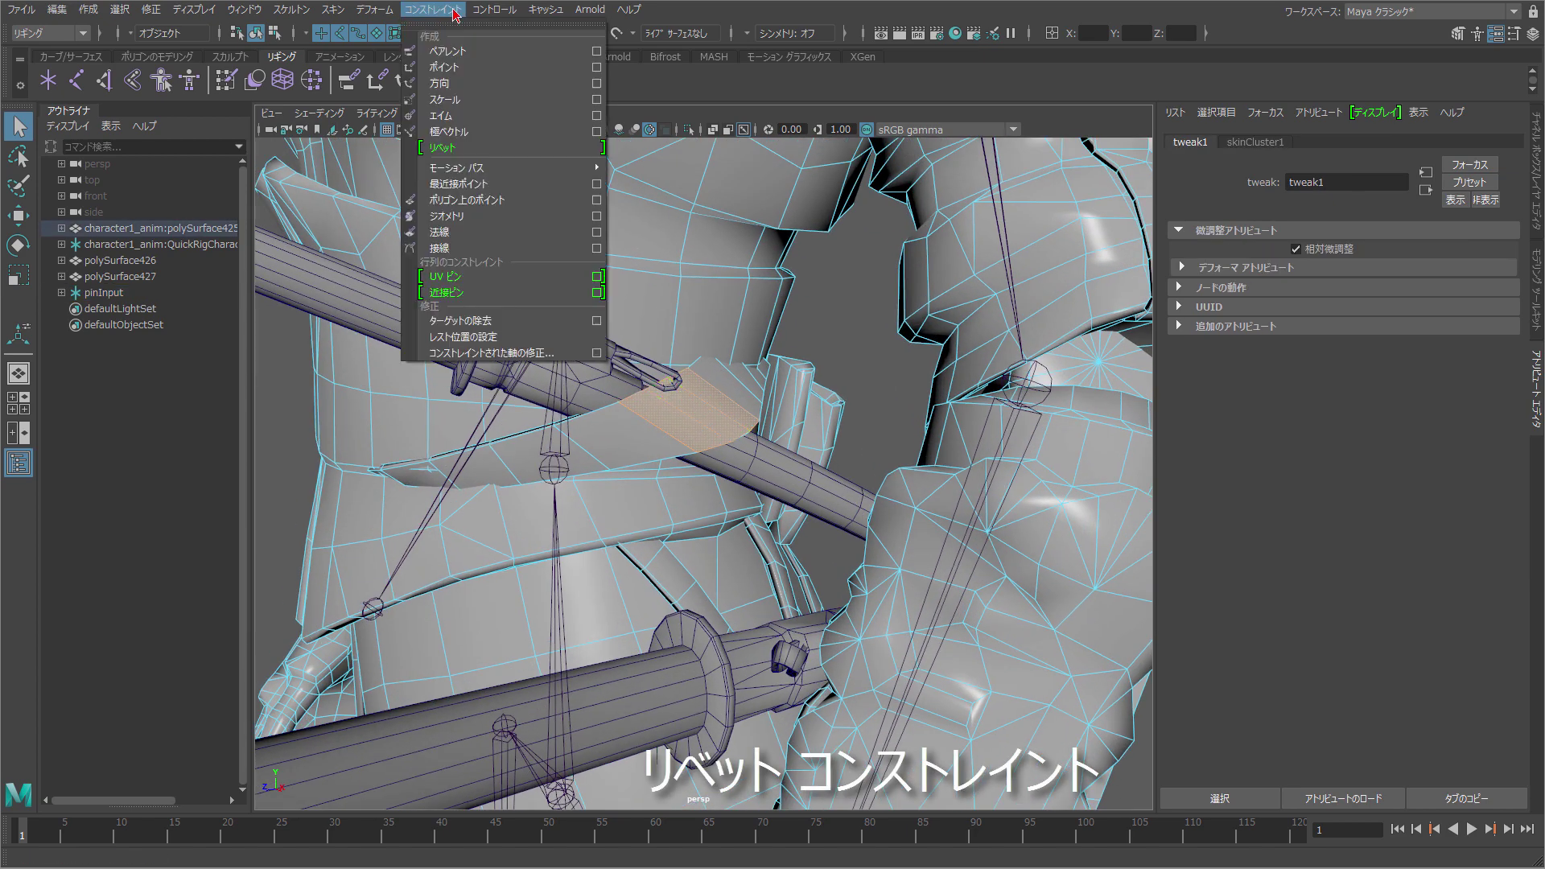
{"action": "left_click_drag", "start_coordinate": [475, 156], "coordinate": [690, 427], "text": "alt"}
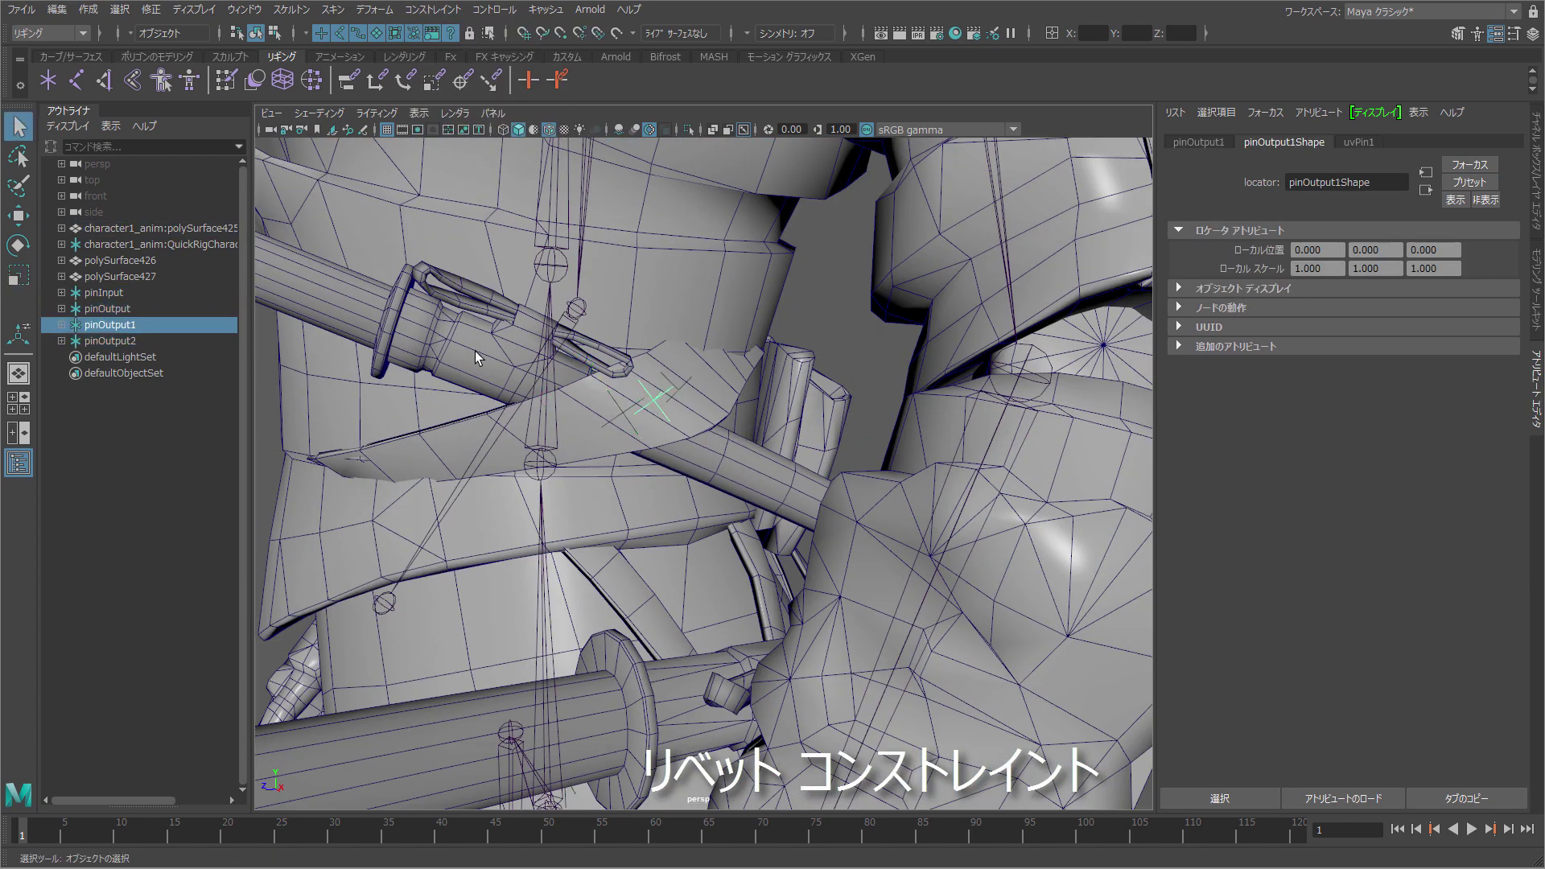
{"action": "scroll", "coordinate": [476, 358], "scroll_direction": "down", "scroll_amount": 5}
{"action": "left_click", "coordinate": [700, 499]}
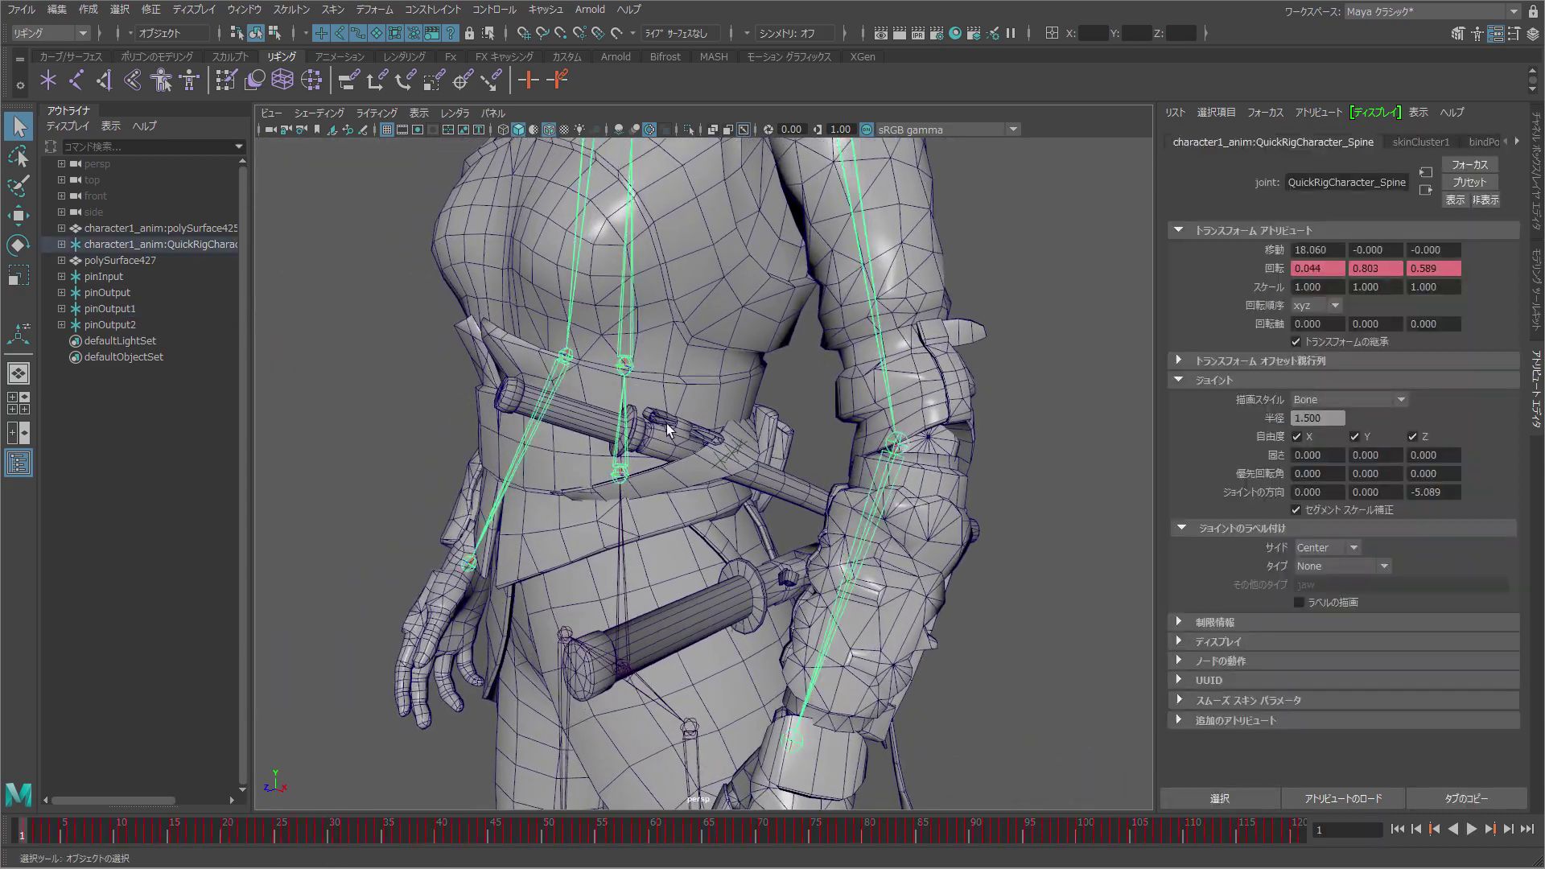
{"action": "key", "text": "e"}
{"action": "left_click_drag", "start_coordinate": [644, 431], "coordinate": [602, 434]}
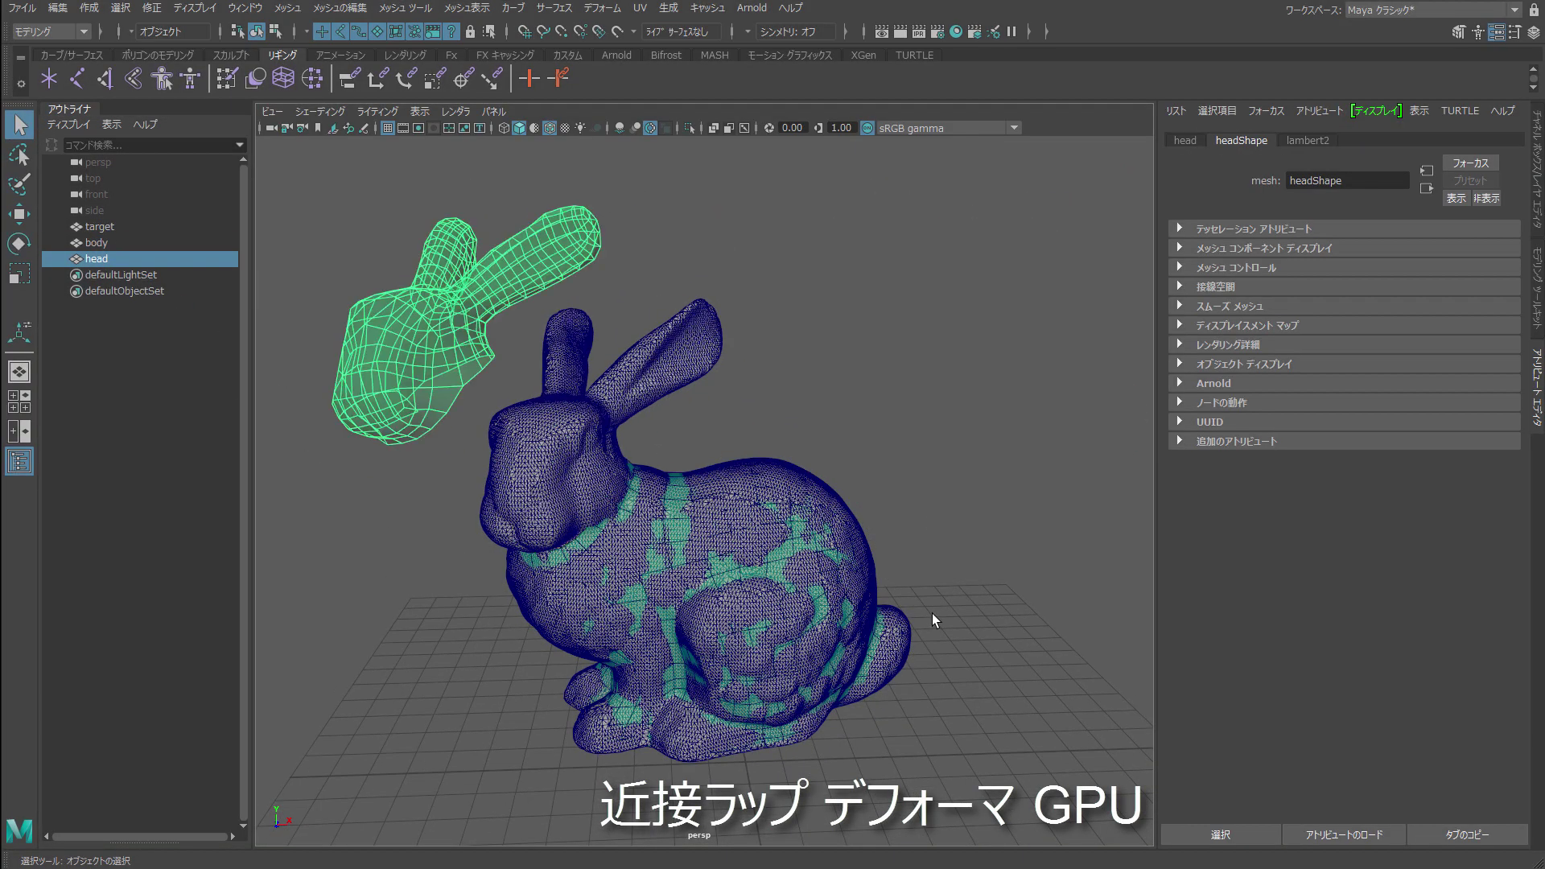
Add a proximity wrap deformer to the bunny and open its driver settings.
{"action": "left_click", "coordinate": [649, 472]}
{"action": "left_click", "coordinate": [602, 7]}
{"action": "left_click", "coordinate": [644, 153]}
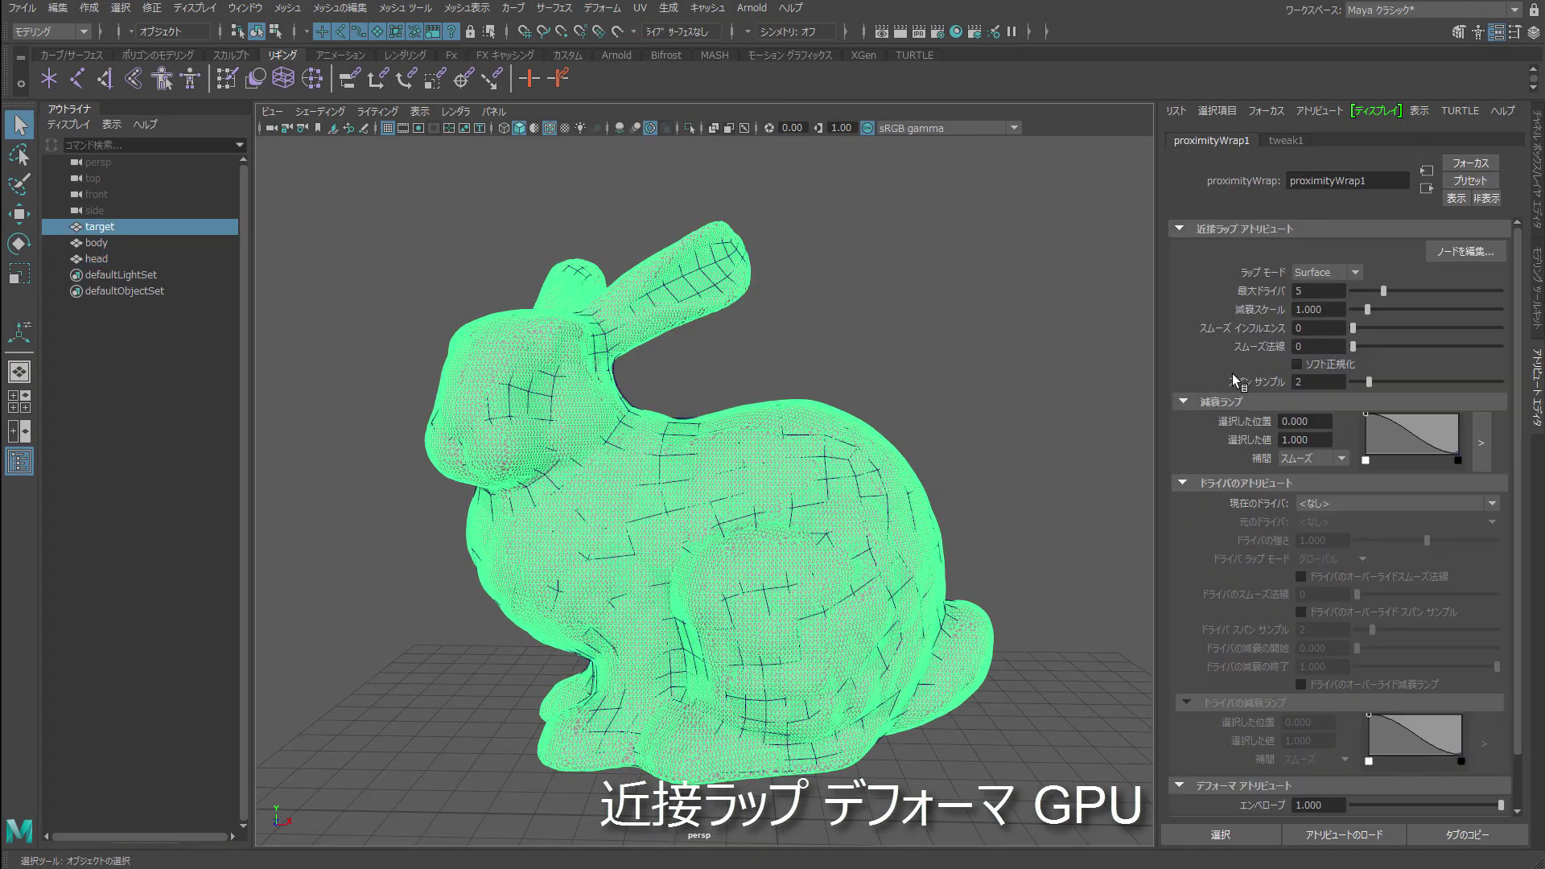
{"action": "left_click", "coordinate": [1465, 251]}
{"action": "left_click", "coordinate": [185, 258]}
Scale the bunny's head slightly larger and raise Graph Editor key size to 2.000.
{"action": "left_click", "coordinate": [96, 243]}
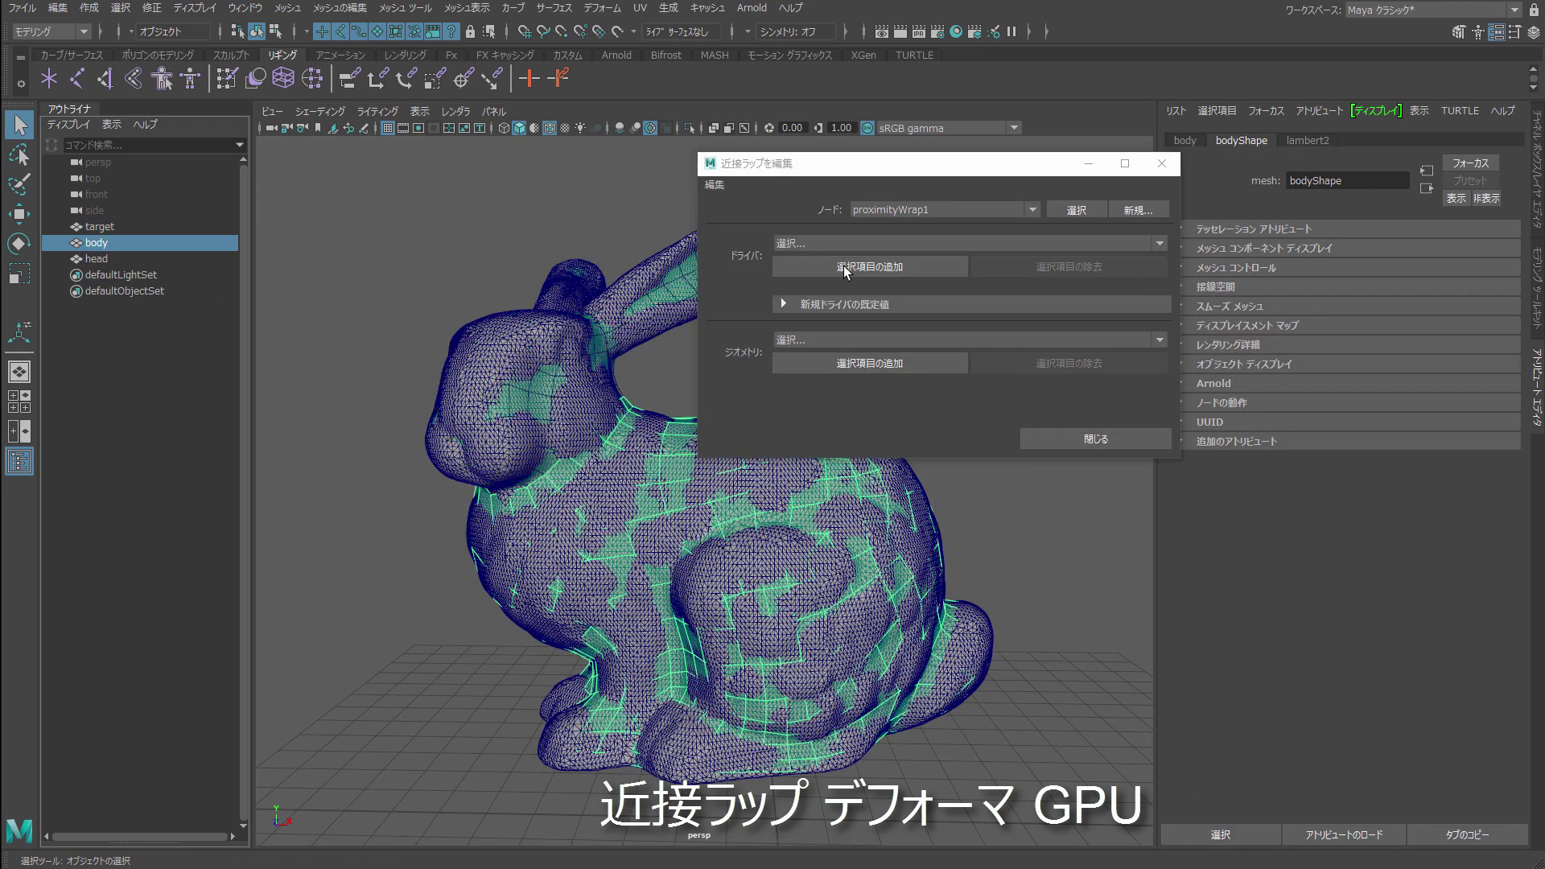
{"action": "key", "text": "w"}
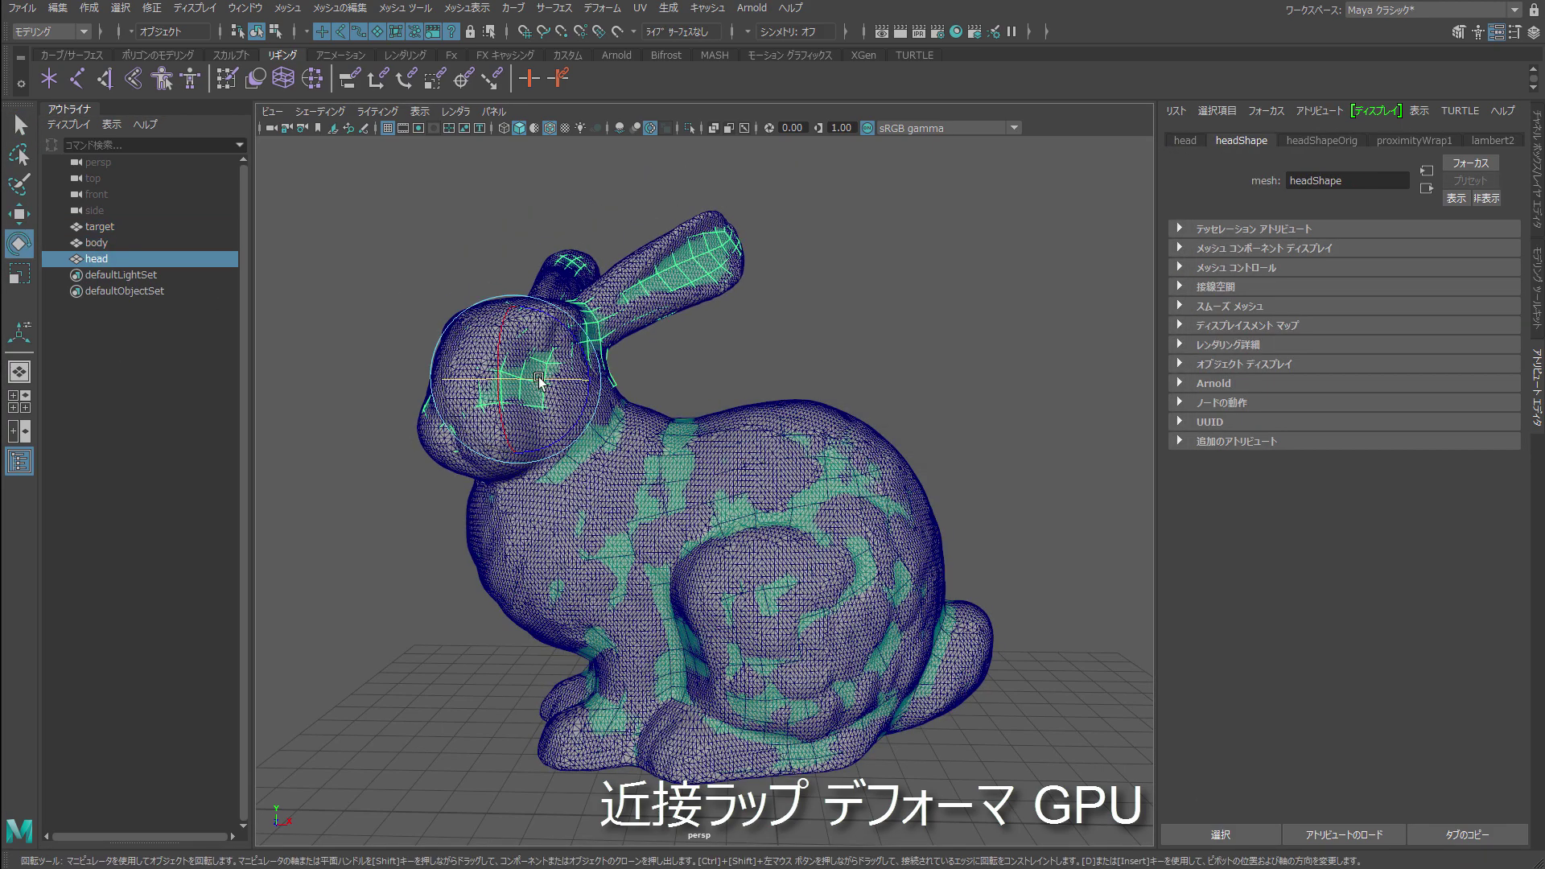
{"action": "scroll", "coordinate": [664, 515], "scroll_direction": "up", "scroll_amount": 3}
{"action": "left_click", "coordinate": [97, 243], "text": "ctrl"}
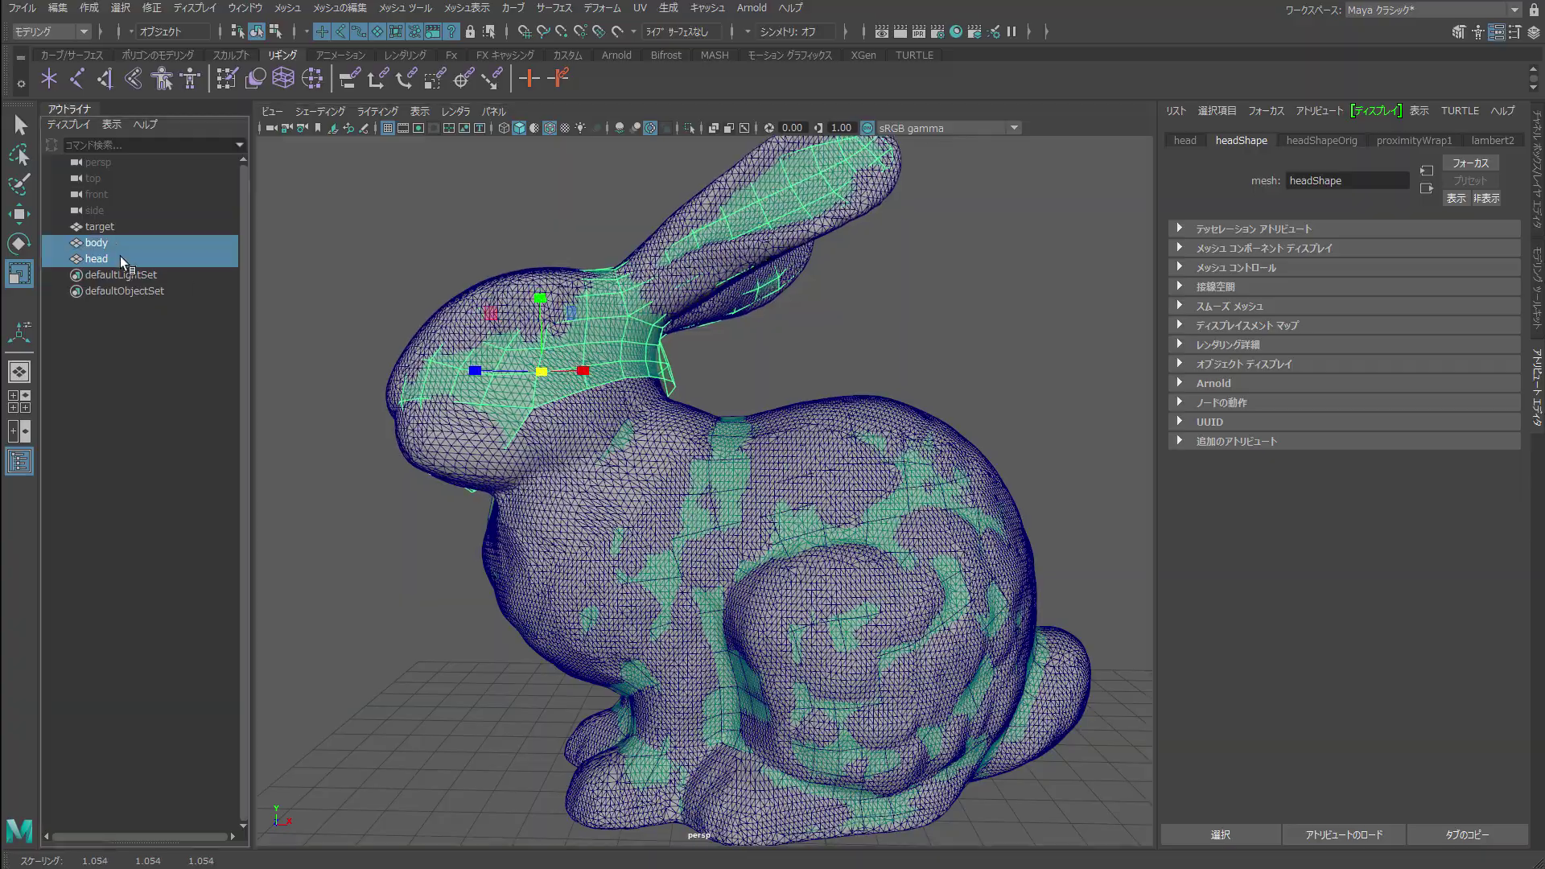
{"action": "key", "text": "q"}
{"action": "left_click_drag", "start_coordinate": [751, 562], "coordinate": [890, 563], "text": "alt"}
{"action": "mouse_move", "coordinate": [889, 563]}
{"action": "right_mouse_down", "text": "alt"}
{"action": "mouse_move", "coordinate": [762, 561]}
{"action": "mouse_move", "coordinate": [724, 545]}
{"action": "right_mouse_up", "text": "alt"}
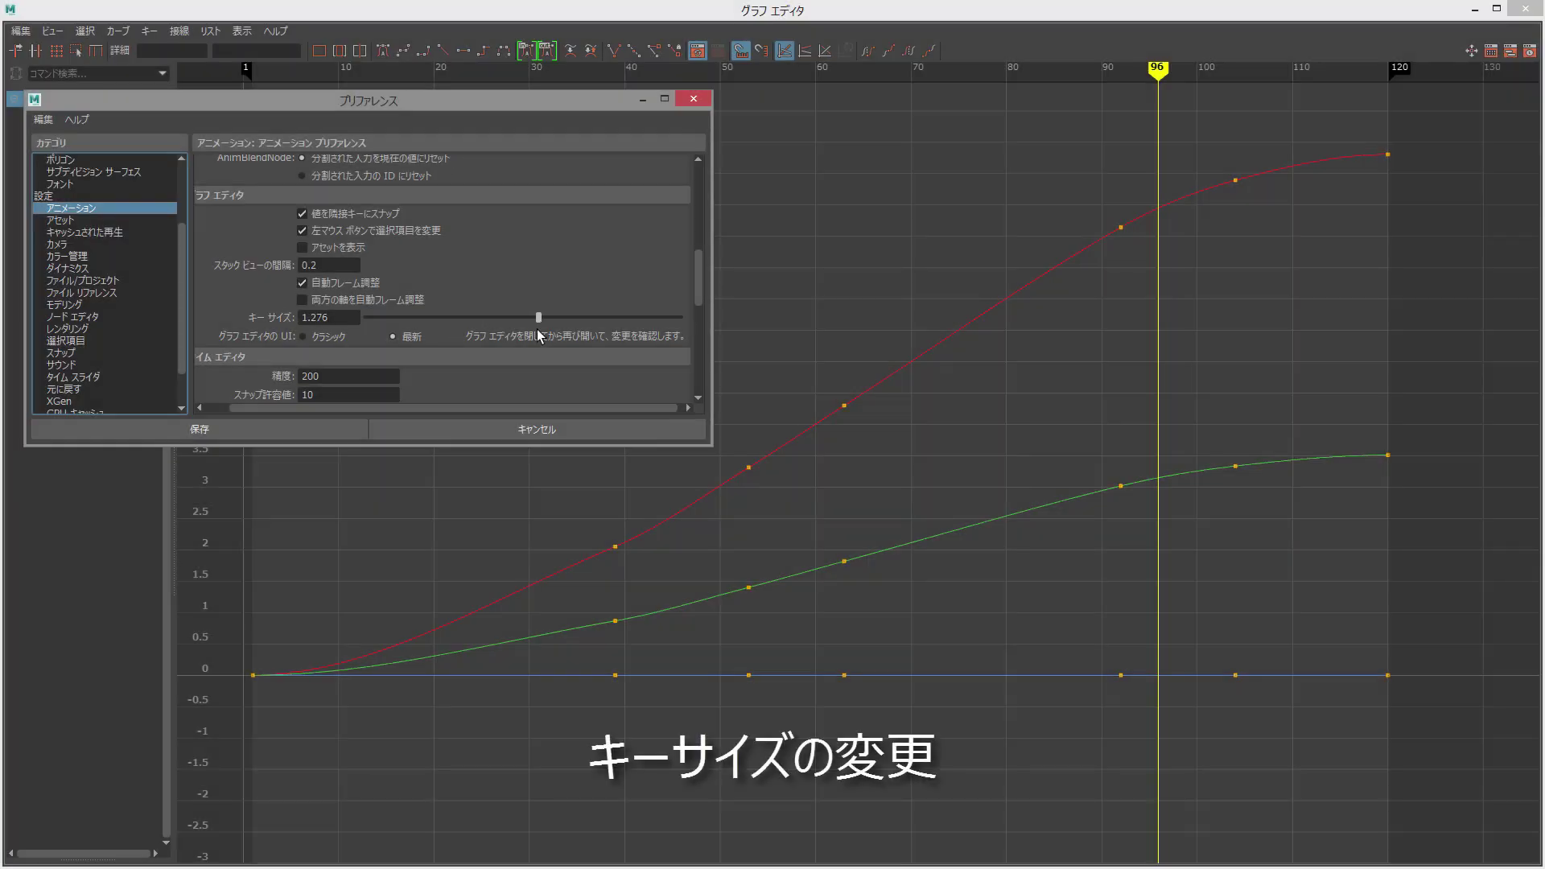
{"action": "left_click_drag", "start_coordinate": [539, 331], "coordinate": [672, 331]}
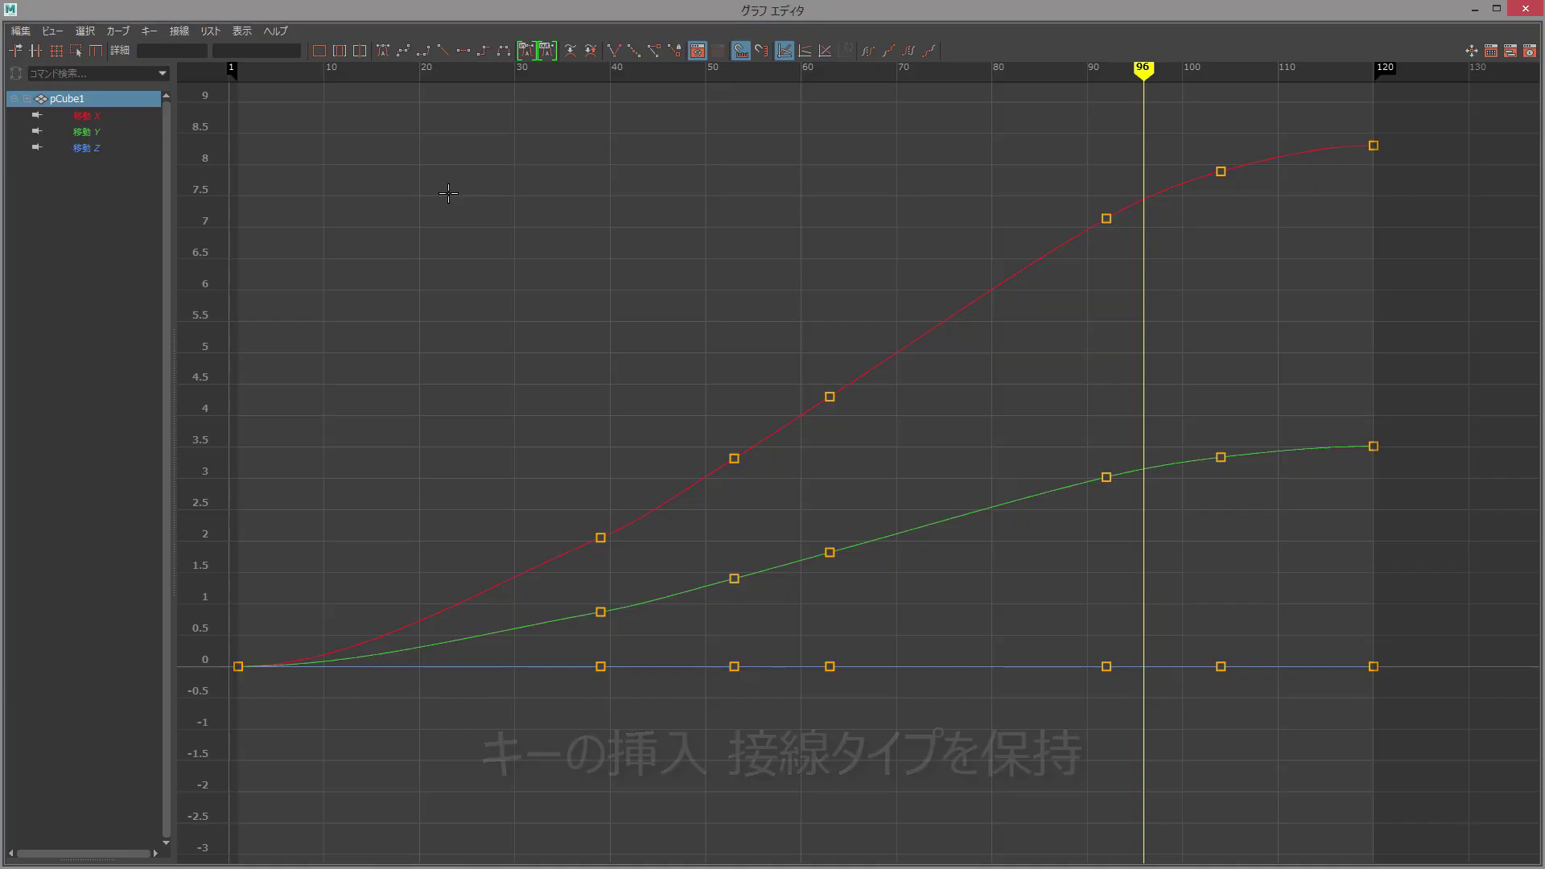
Insert a key on pCube1's Translate X curve and move the current time earlier.
{"action": "left_click", "coordinate": [149, 31]}
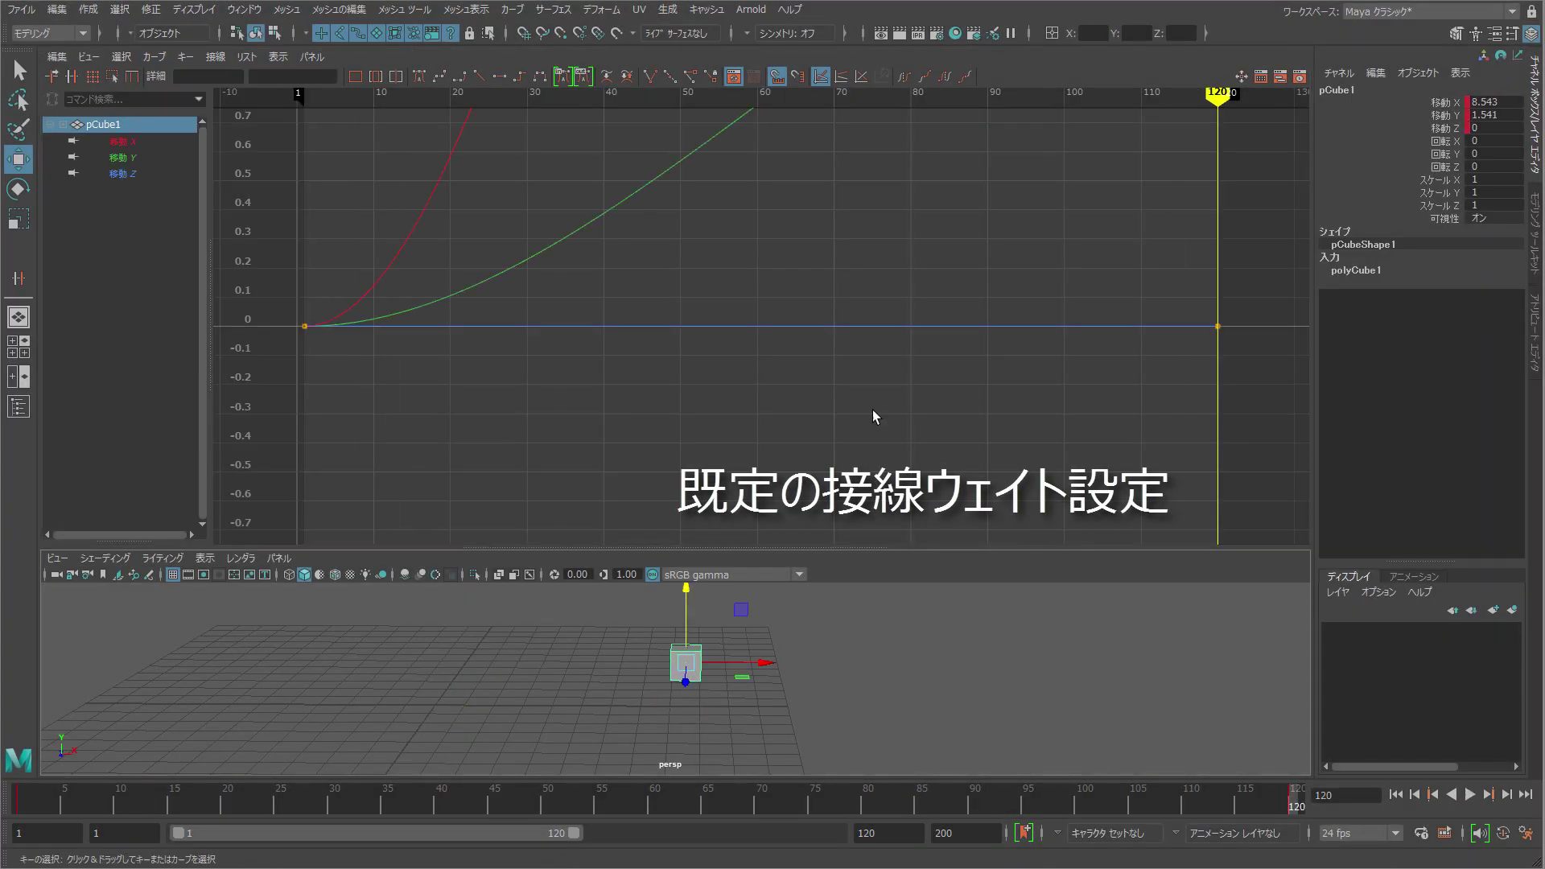
{"action": "left_click_drag", "start_coordinate": [1288, 805], "coordinate": [912, 808]}
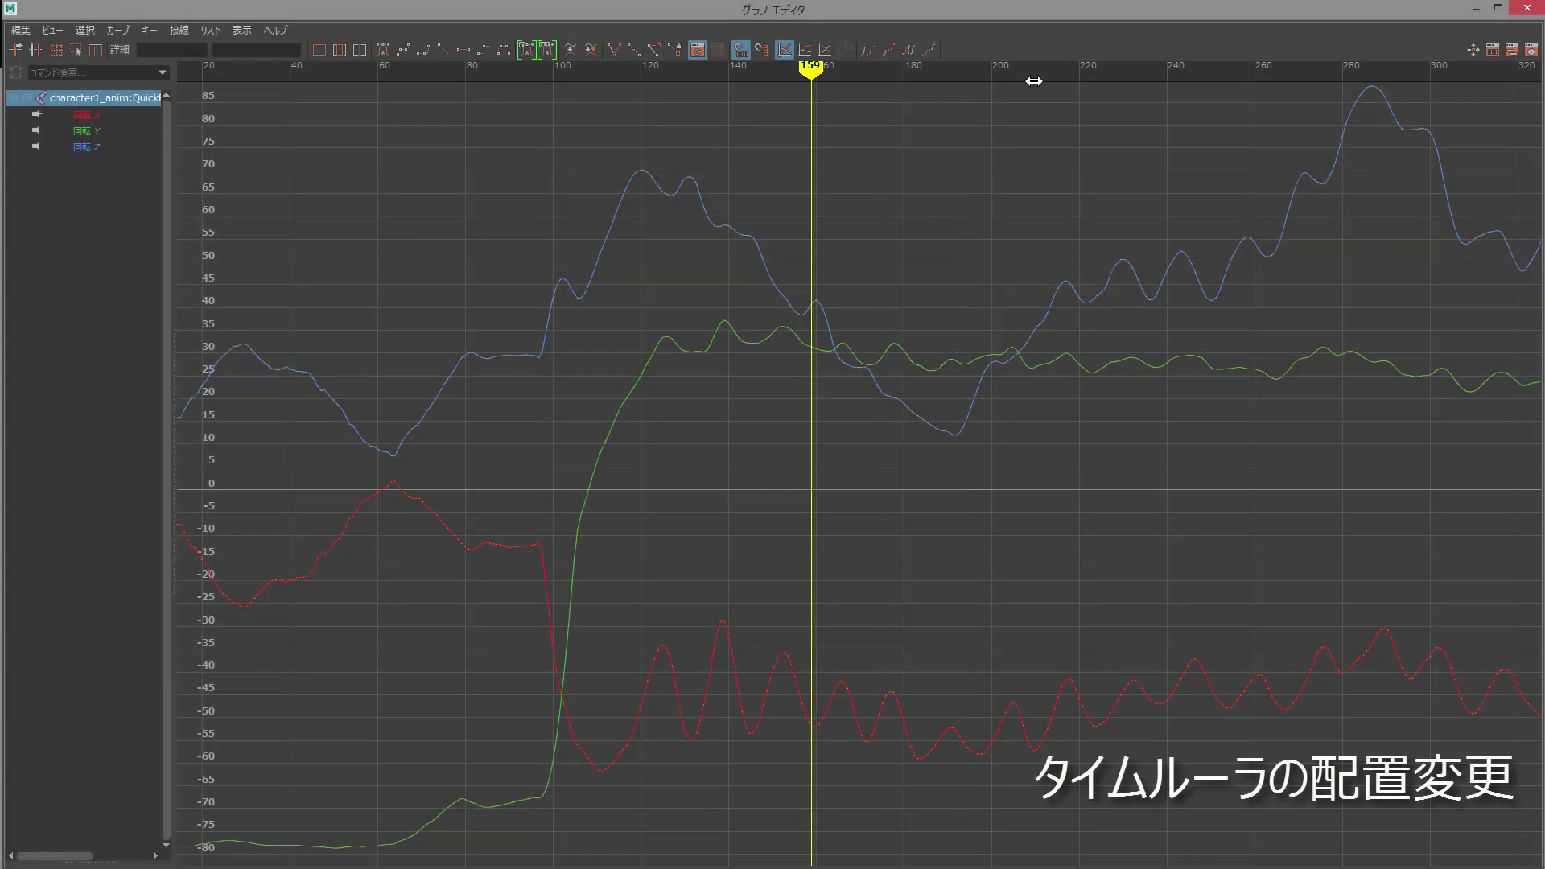
Try the Graph Editor time ruler at bottom and top, leaving it at the top.
{"action": "left_click", "coordinate": [52, 31]}
{"action": "left_click", "coordinate": [208, 346]}
{"action": "left_click", "coordinate": [228, 292]}
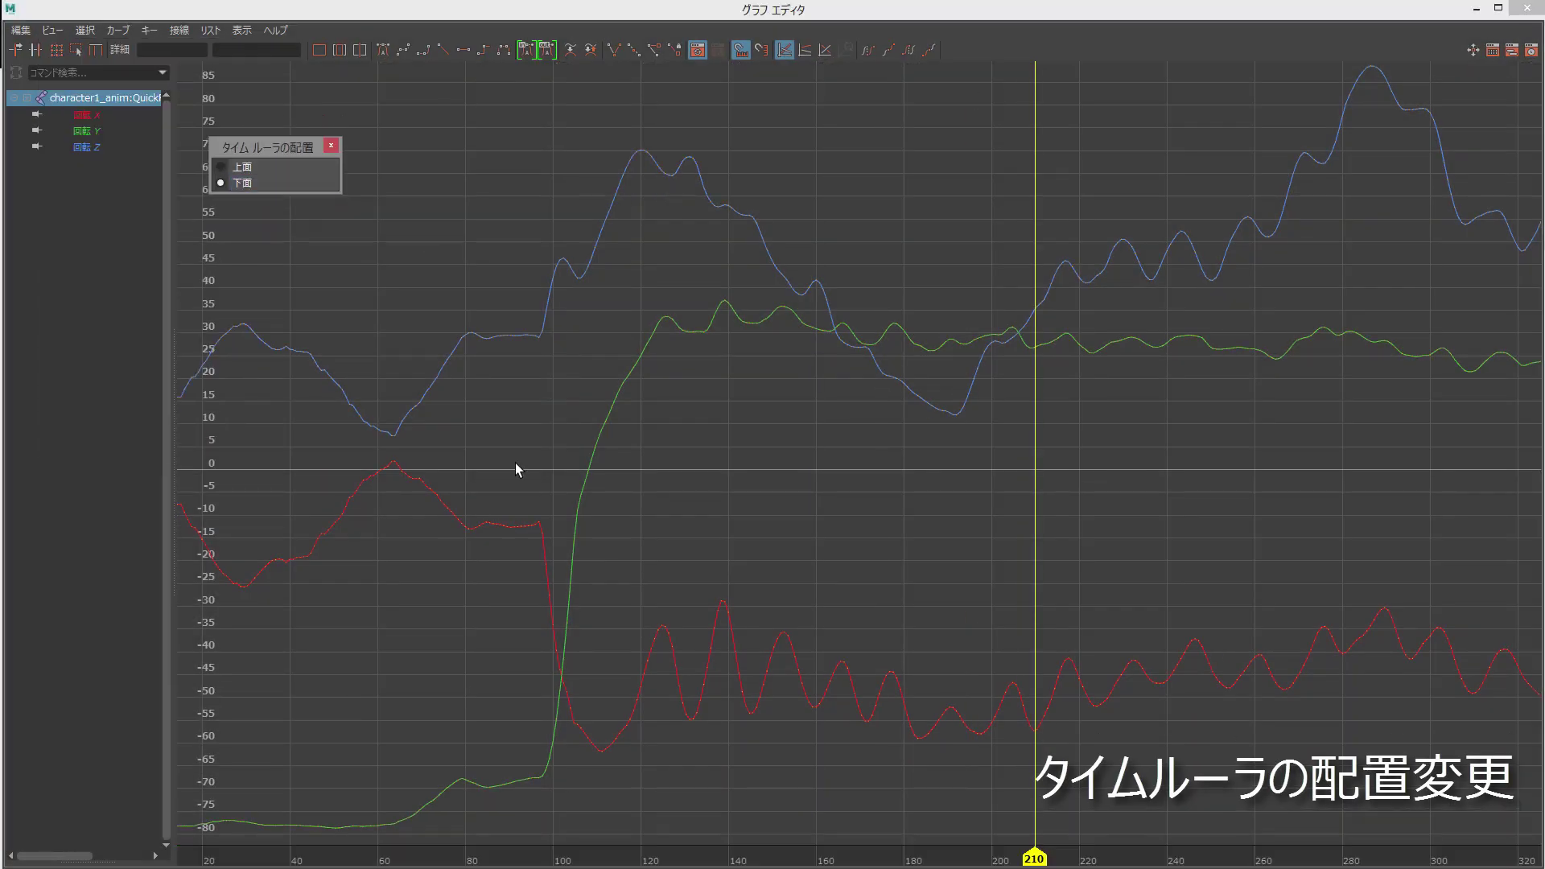
{"action": "left_click", "coordinate": [242, 167]}
{"action": "left_click", "coordinate": [241, 183]}
{"action": "left_click", "coordinate": [1047, 860]}
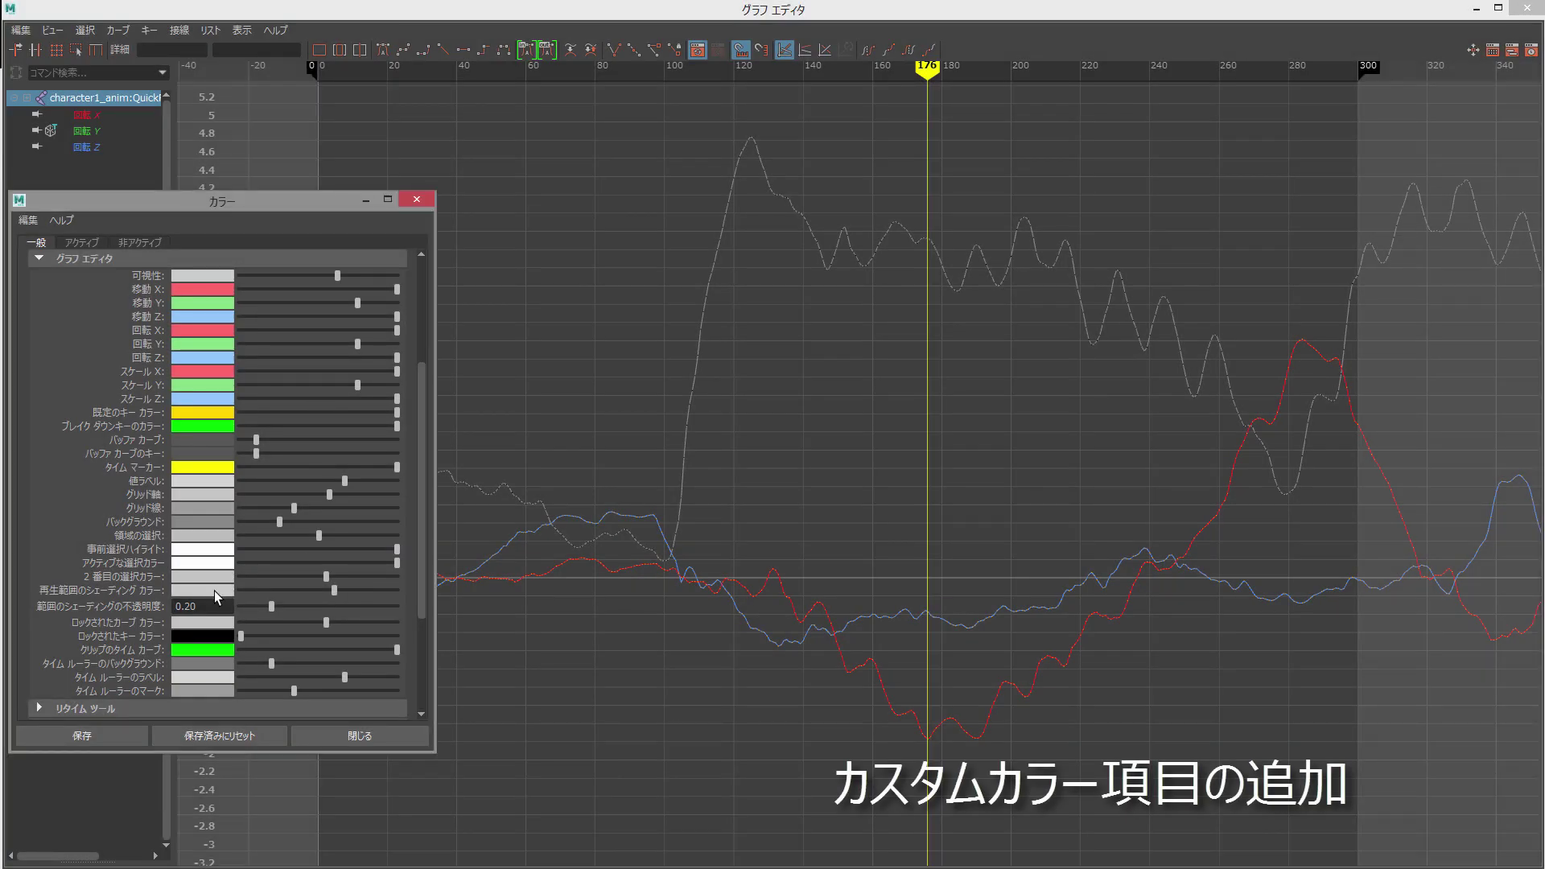
Adjust range shading, make locked curves yellow, and time ruler blue with yellow labels.
{"action": "left_click_drag", "start_coordinate": [274, 606], "coordinate": [272, 605]}
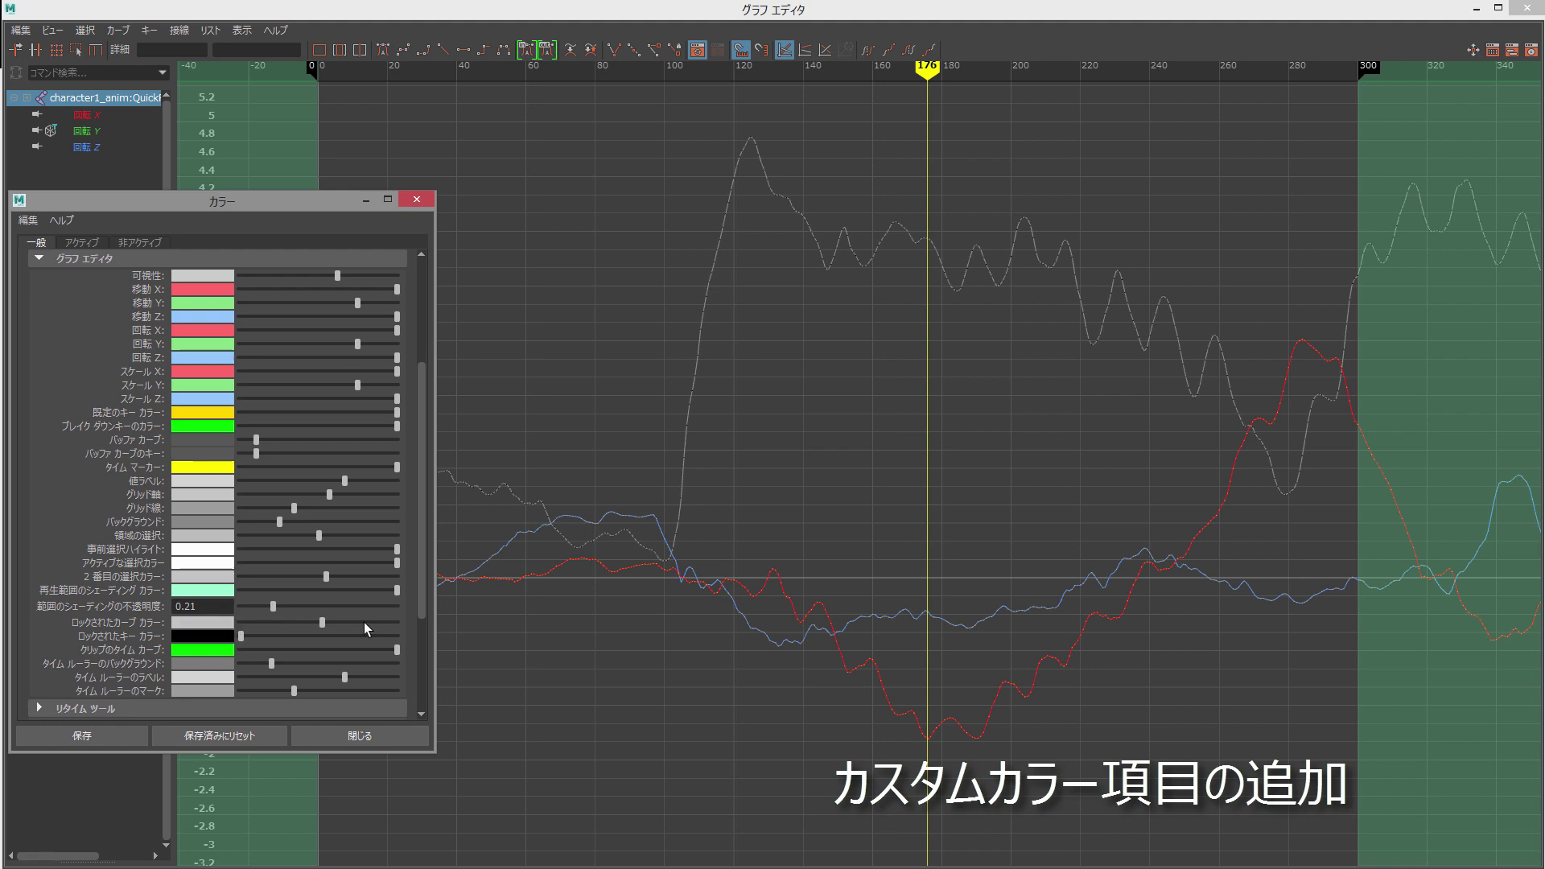
{"action": "left_click", "coordinate": [202, 622]}
{"action": "left_click", "coordinate": [186, 581]}
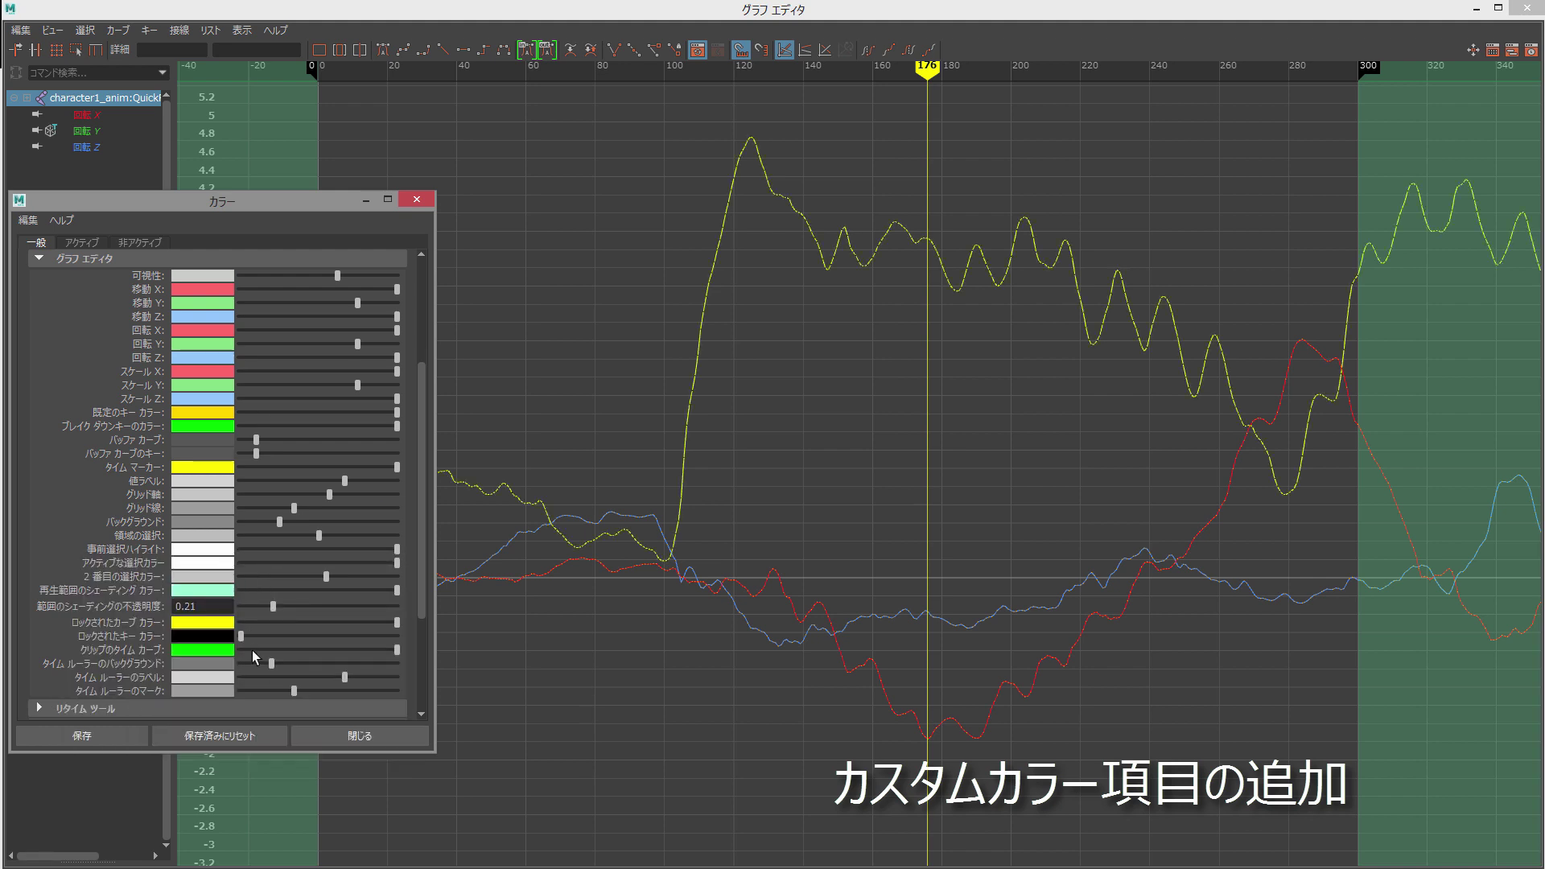
{"action": "left_click", "coordinate": [202, 663]}
{"action": "left_click", "coordinate": [309, 651]}
{"action": "left_click", "coordinate": [202, 677]}
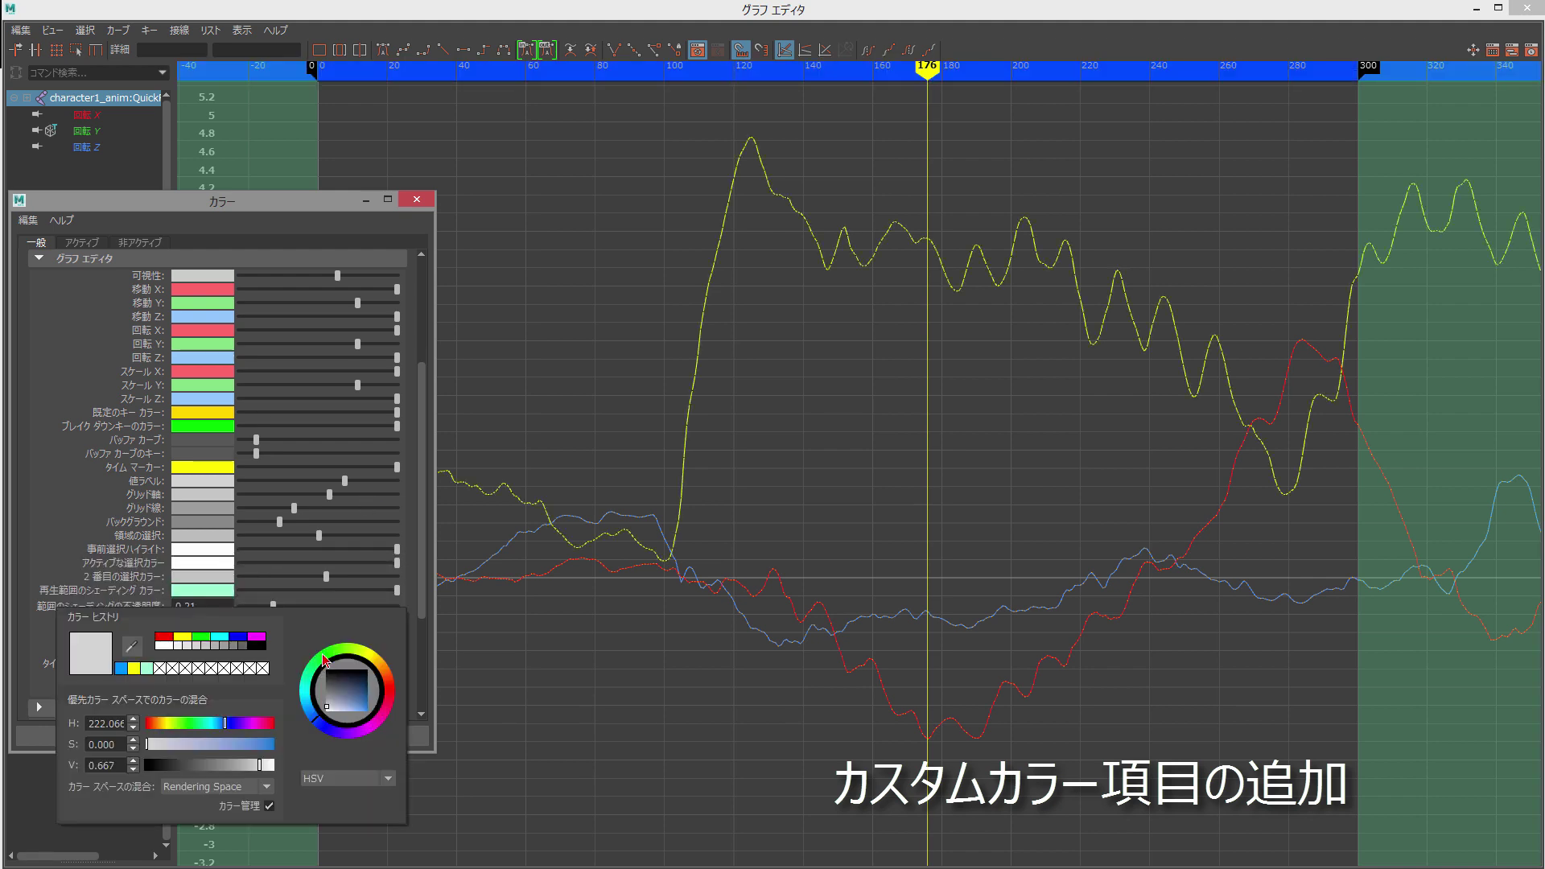
{"action": "left_click", "coordinate": [325, 653]}
{"action": "left_click", "coordinate": [229, 690]}
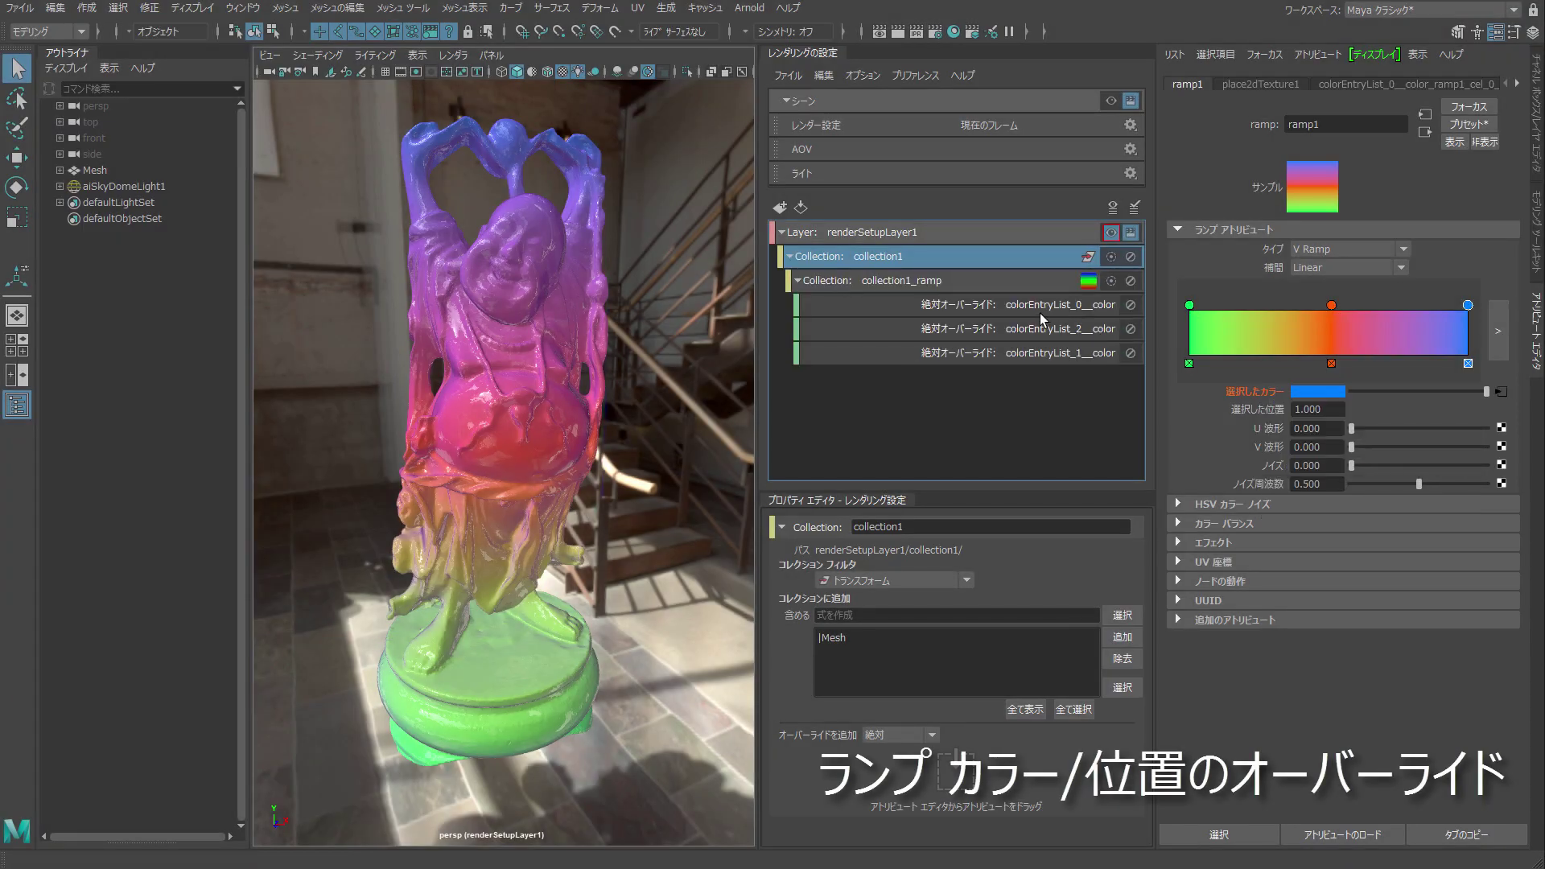
Set the three ramp colour overrides to red, green and yellow.
{"action": "left_click_drag", "start_coordinate": [1041, 306], "coordinate": [1040, 354]}
{"action": "left_click", "coordinate": [925, 565]}
{"action": "left_click", "coordinate": [1074, 581]}
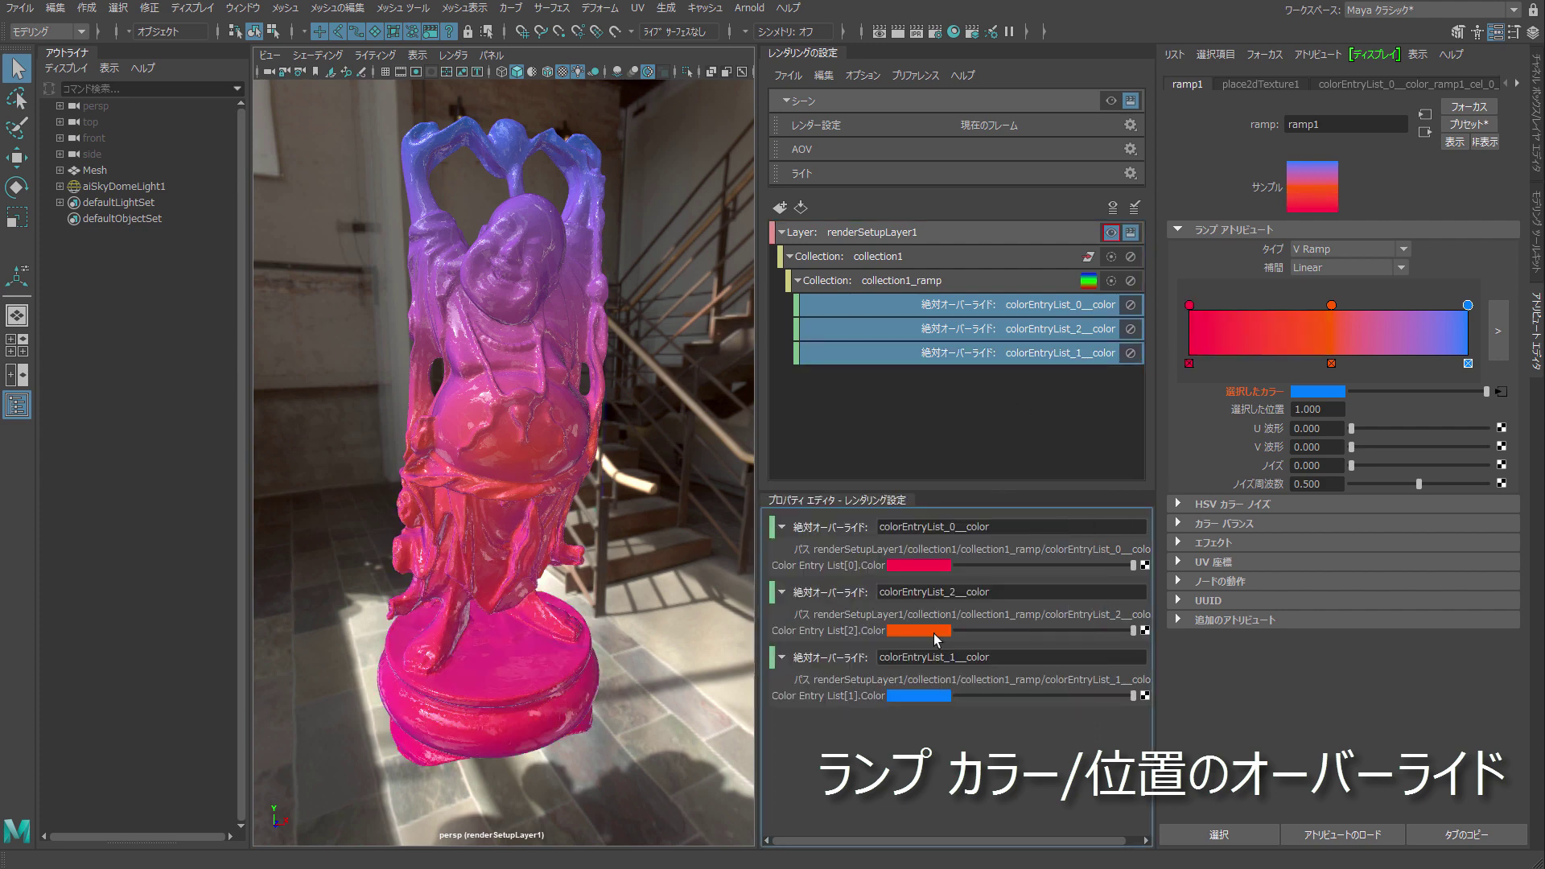
{"action": "left_click", "coordinate": [936, 640]}
{"action": "left_click", "coordinate": [1040, 605]}
{"action": "left_click", "coordinate": [925, 696]}
{"action": "left_click", "coordinate": [1087, 673]}
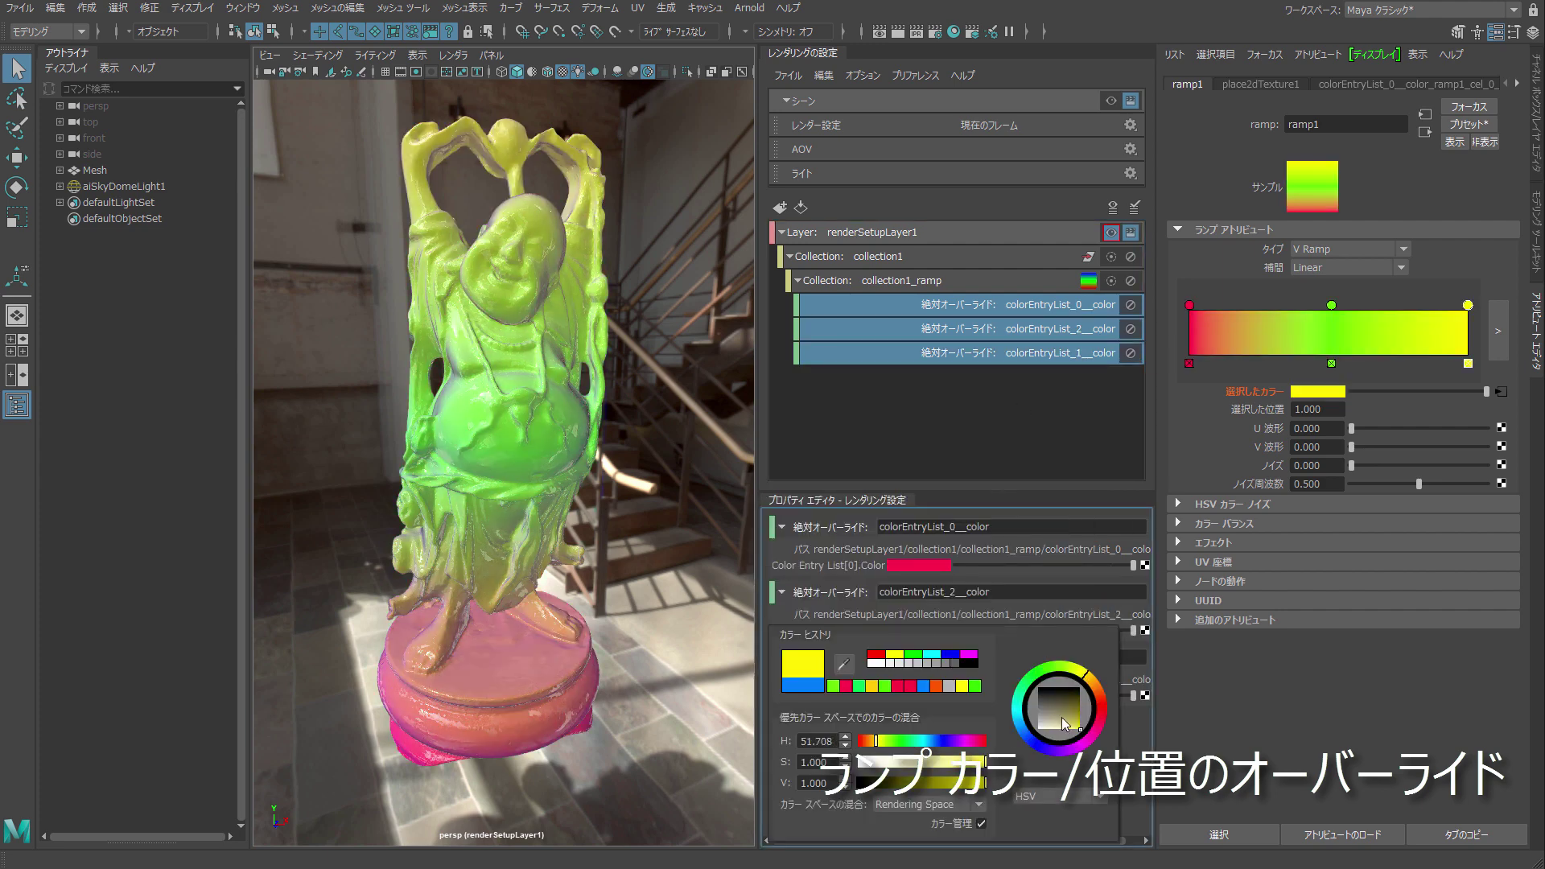
Compare with overrides off, then drag the green entry's position override slider.
{"action": "left_click", "coordinate": [1112, 232]}
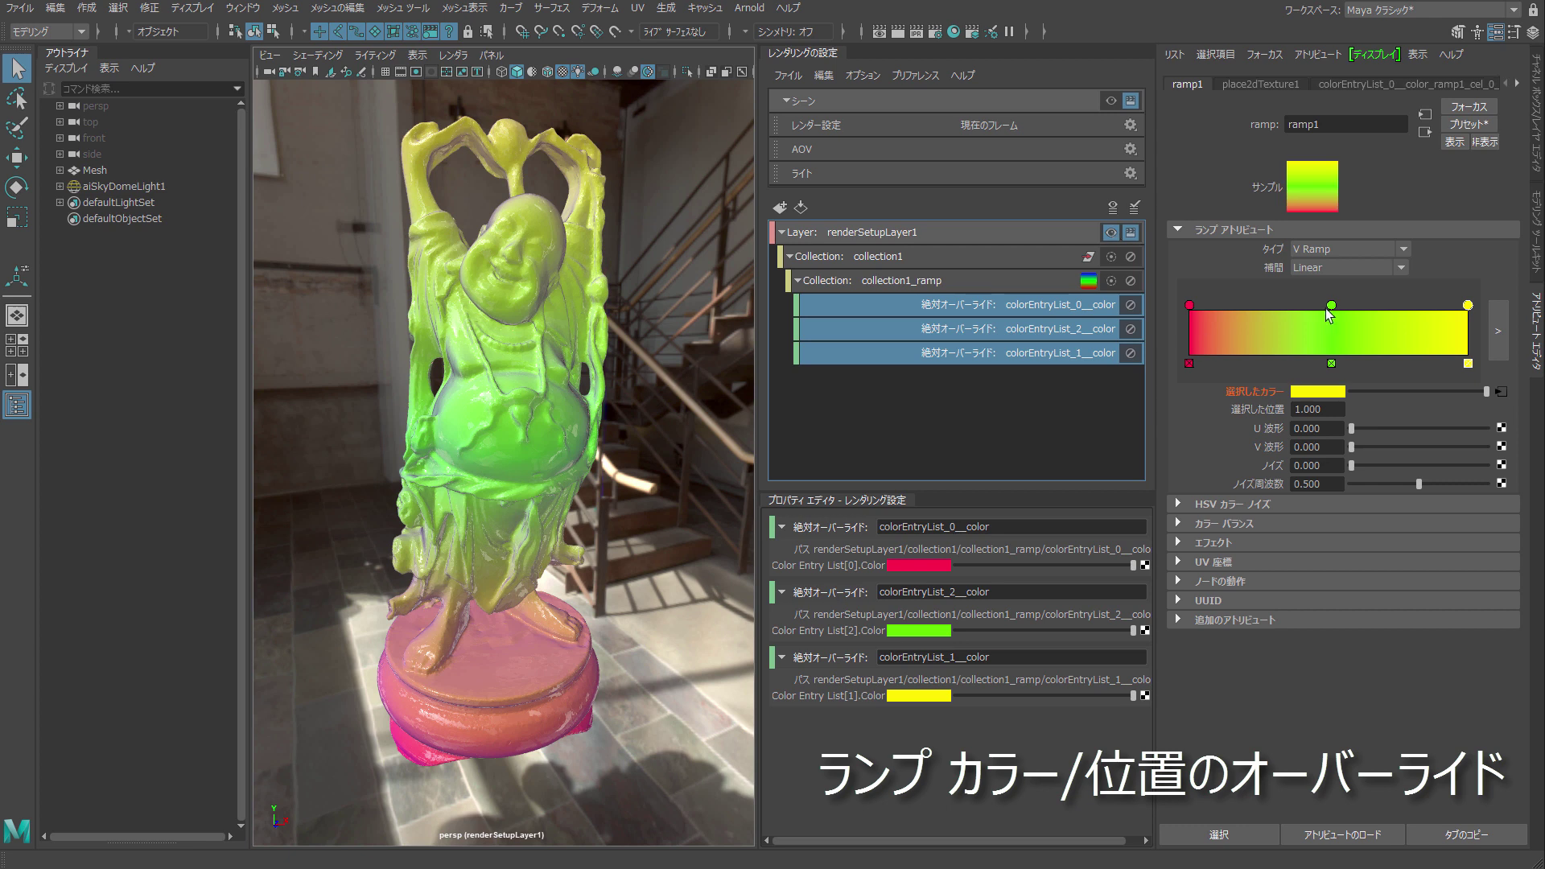
{"action": "left_click", "coordinate": [1042, 406]}
{"action": "mouse_move", "coordinate": [1036, 567]}
{"action": "left_mouse_down"}
{"action": "mouse_move", "coordinate": [983, 567]}
{"action": "mouse_move", "coordinate": [1104, 566]}
{"action": "left_mouse_up"}
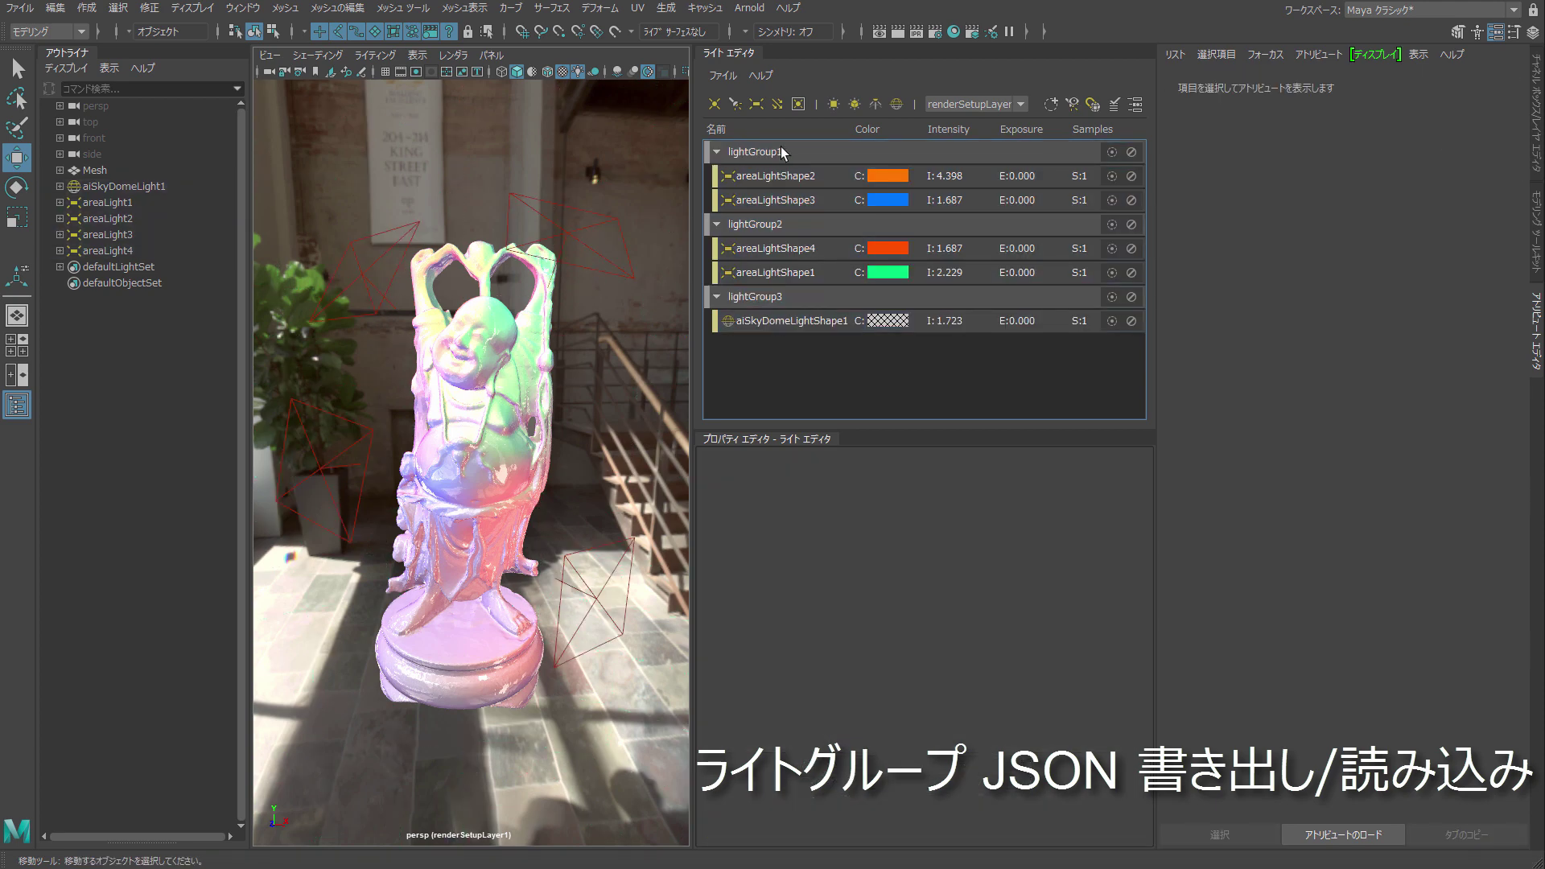
Export lightGroup1–3 from the Light Editor to lightGroup.json.
{"action": "left_click", "coordinate": [755, 151]}
{"action": "left_click", "coordinate": [755, 224]}
{"action": "left_click", "coordinate": [755, 296]}
{"action": "left_click", "coordinate": [885, 378]}
{"action": "left_click", "coordinate": [723, 75]}
{"action": "left_click", "coordinate": [765, 87]}
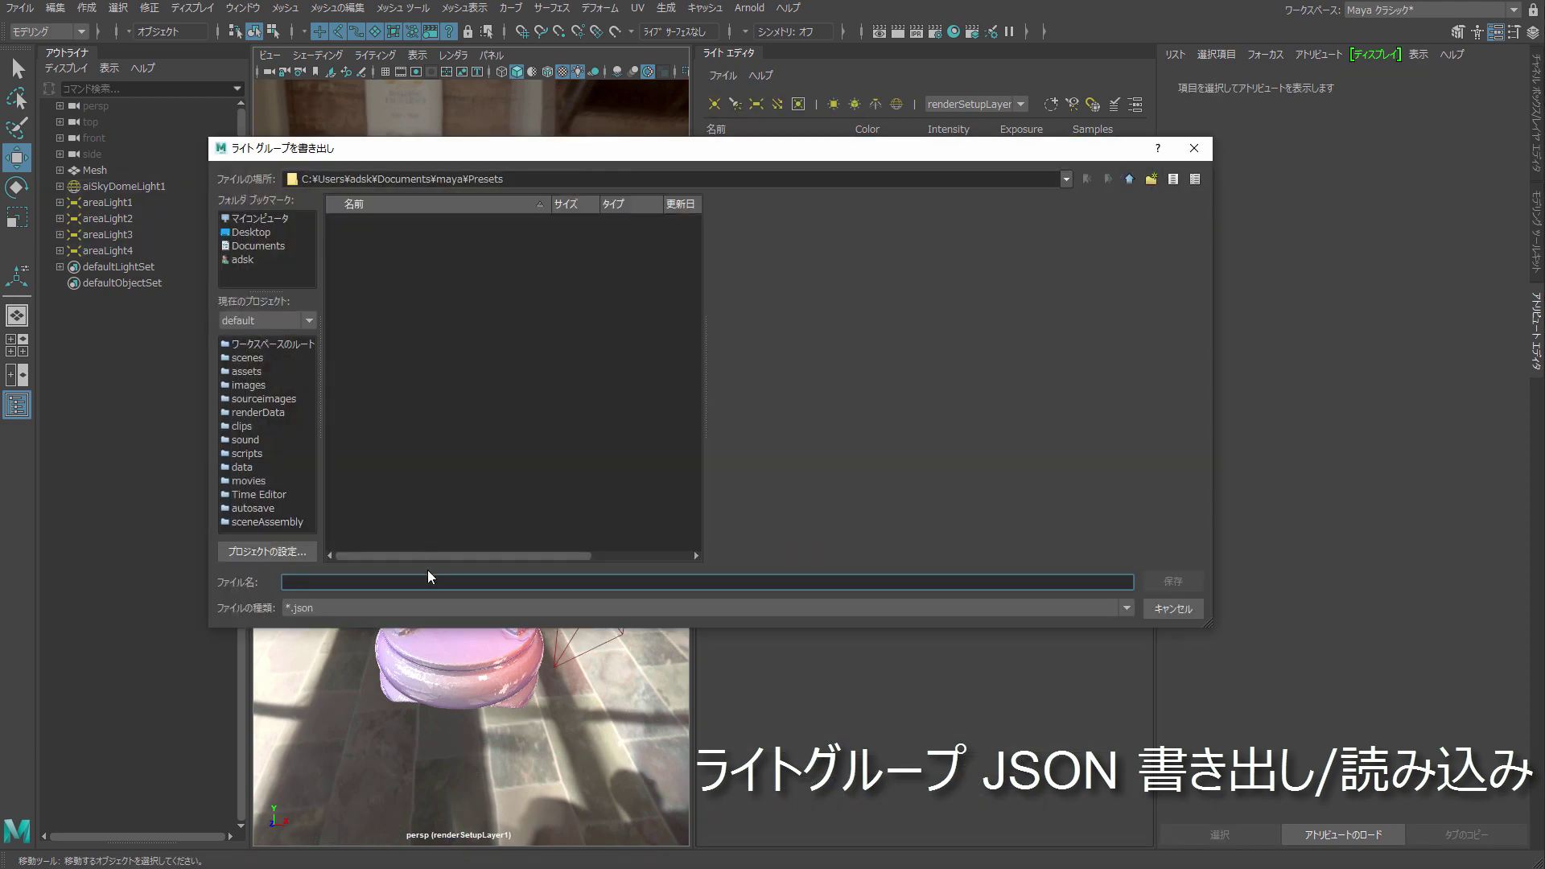
{"action": "left_click", "coordinate": [1184, 587]}
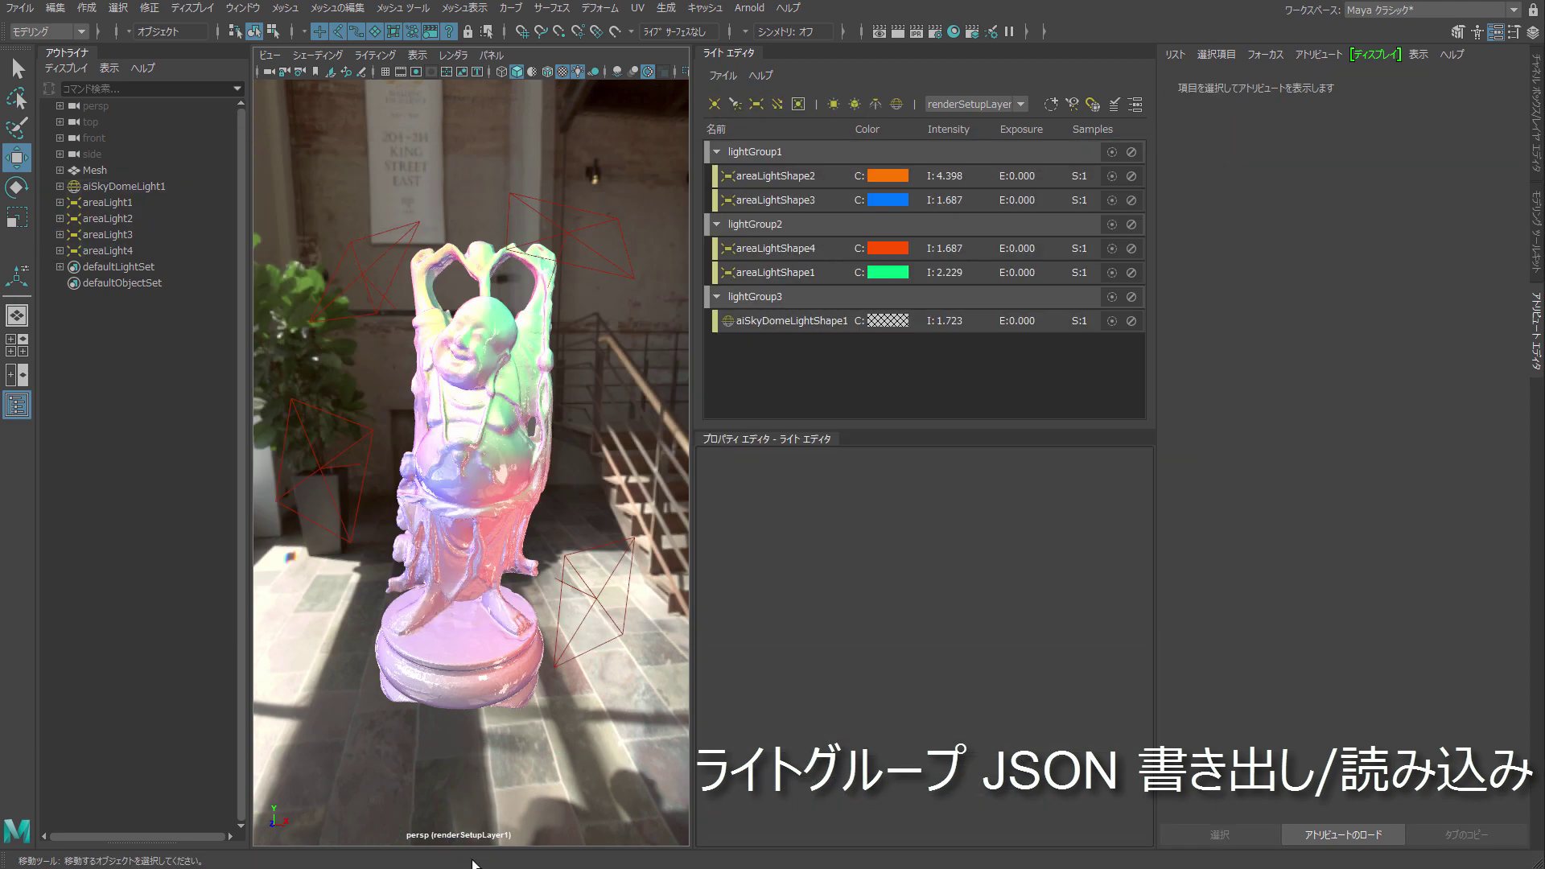
Resize the viking scene's area light and enable Normalize on its intensity.
{"action": "left_click_drag", "start_coordinate": [624, 340], "coordinate": [618, 438]}
{"action": "scroll", "coordinate": [622, 430], "scroll_direction": "down", "scroll_amount": 3}
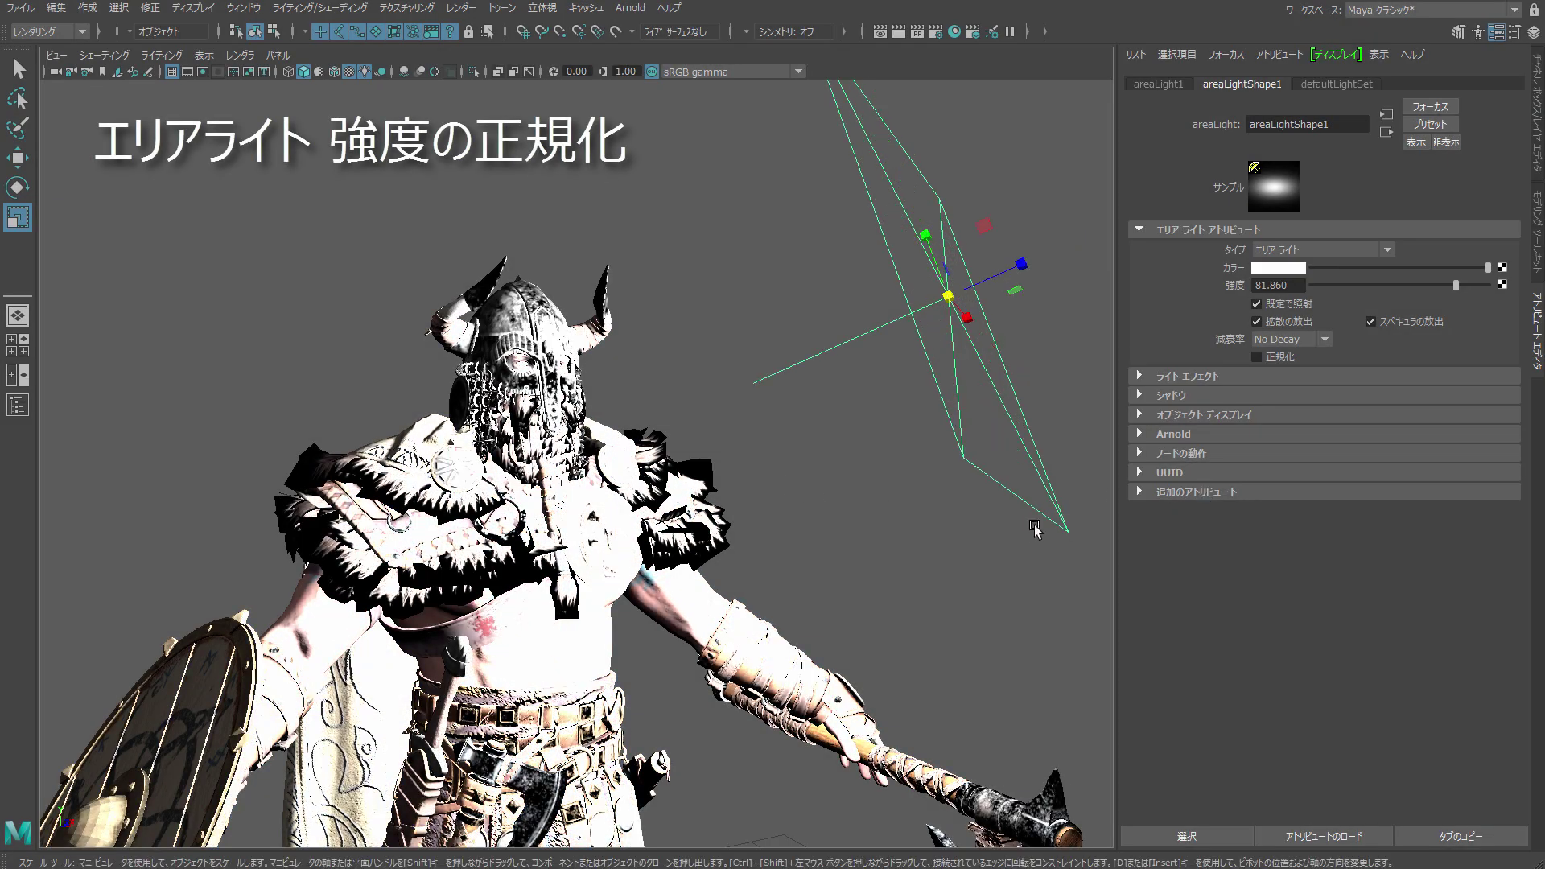
{"action": "middle_click_drag", "start_coordinate": [944, 503], "coordinate": [823, 509]}
{"action": "left_click", "coordinate": [1276, 357]}
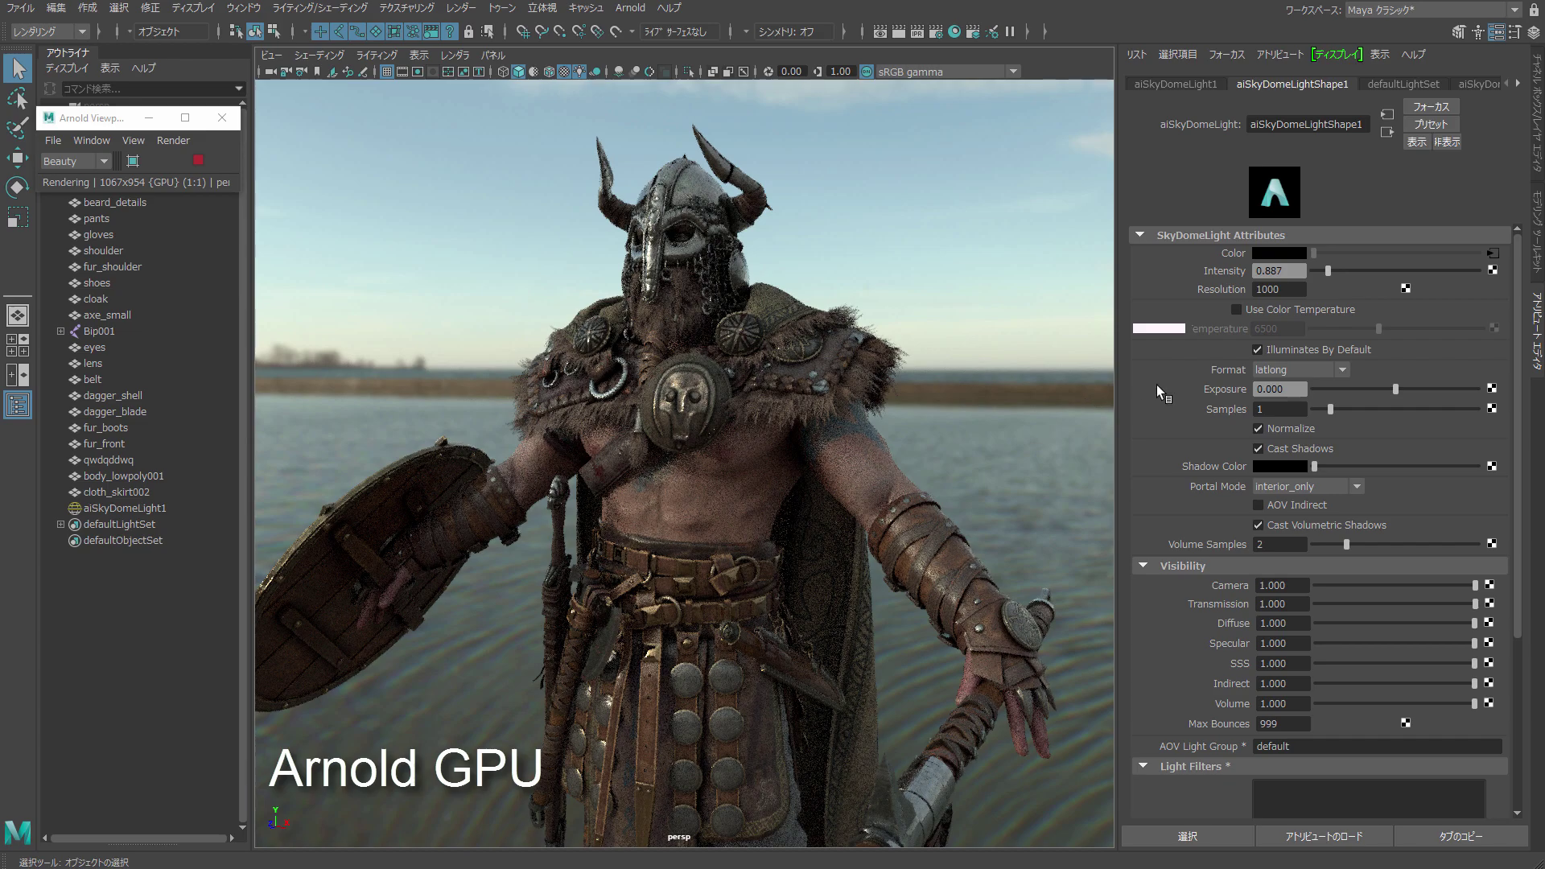
Drag the aiSkyDomeLight Intensity slider from 0.887 up to 1.429.
{"action": "mouse_move", "coordinate": [1328, 270]}
{"action": "left_mouse_down"}
{"action": "mouse_move", "coordinate": [1356, 273]}
{"action": "mouse_move", "coordinate": [1342, 271]}
{"action": "left_mouse_up"}
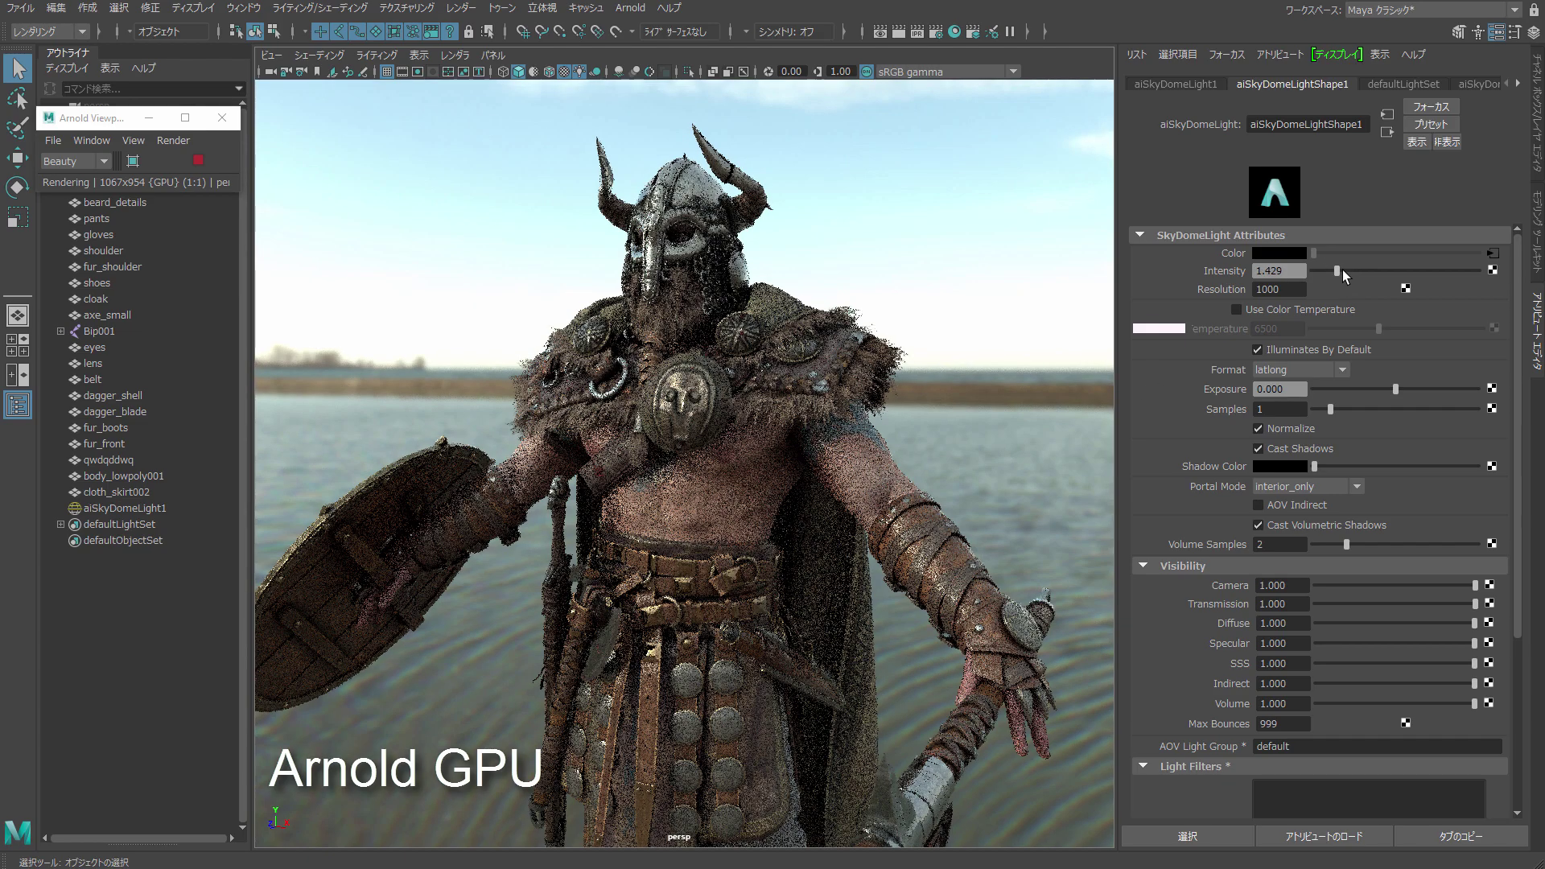